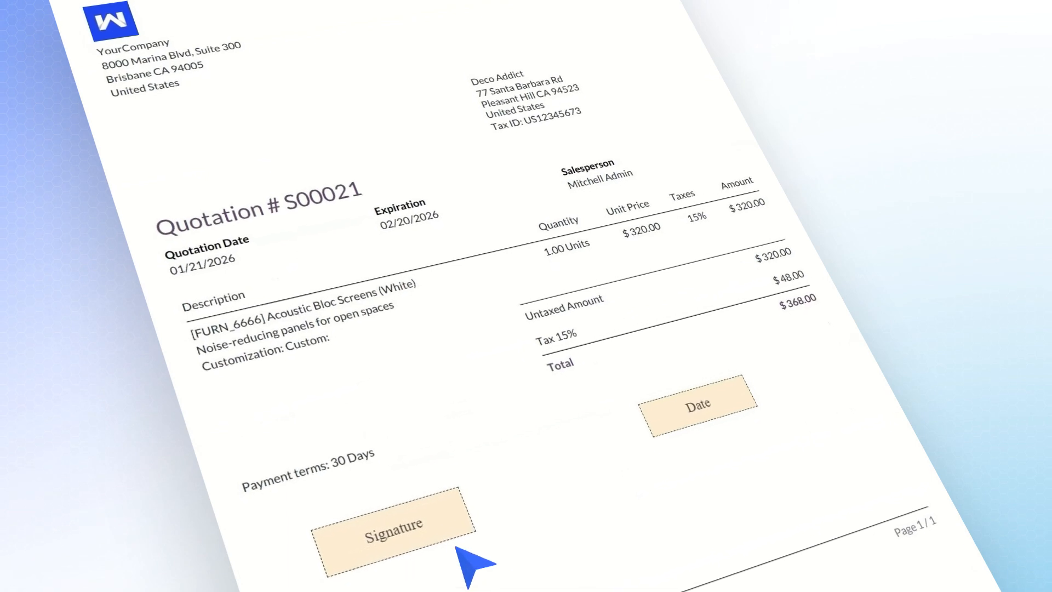
Step: Fill in the signer's full name for the quotation's Signature field and apply the generated signature
left_click(445, 529)
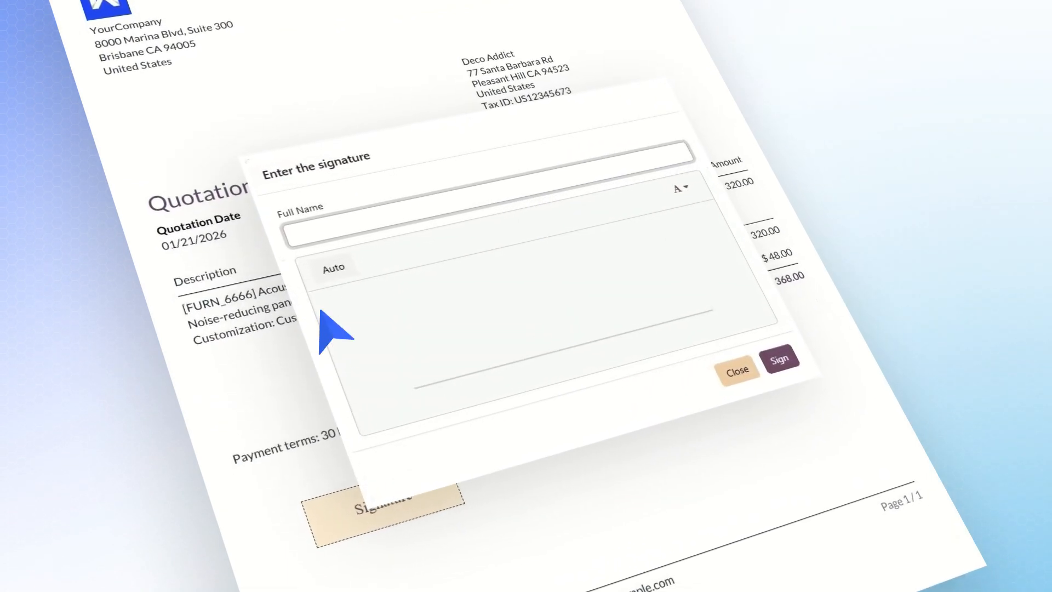
left_click(313, 242)
type("mitchel")
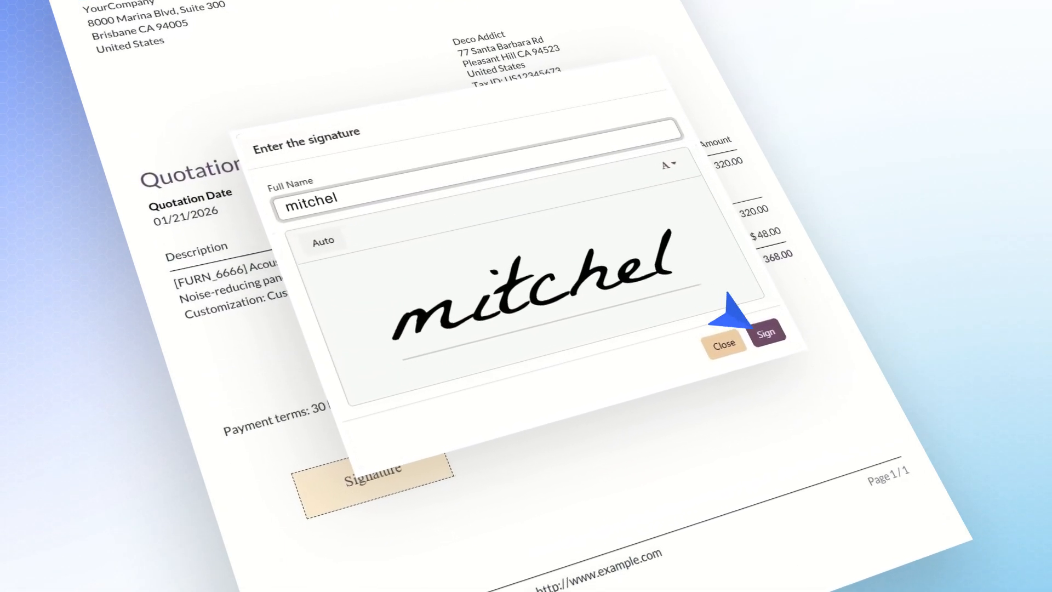
left_click(769, 340)
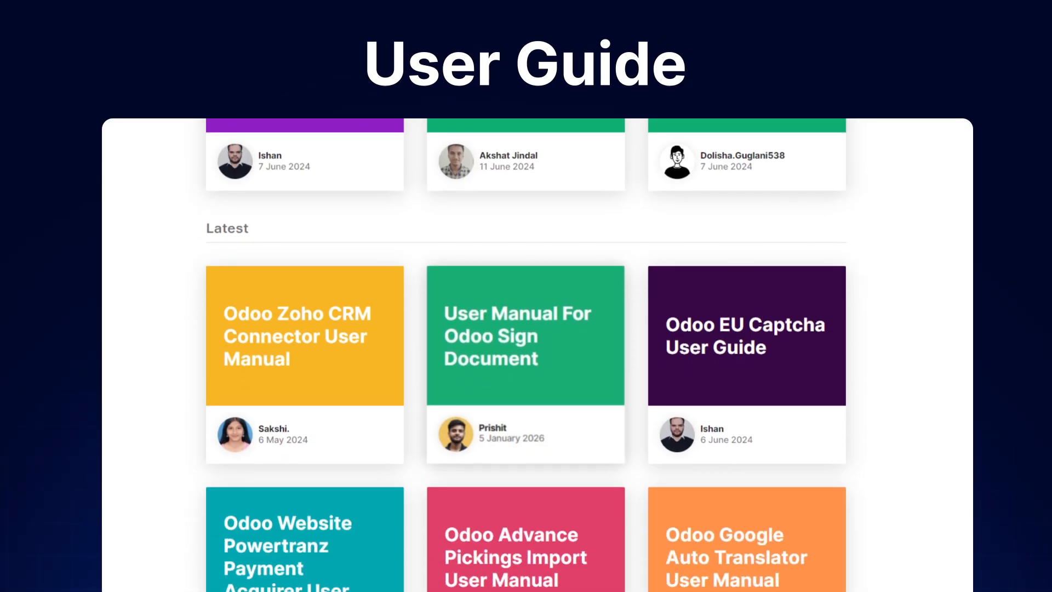
left_click(545, 394)
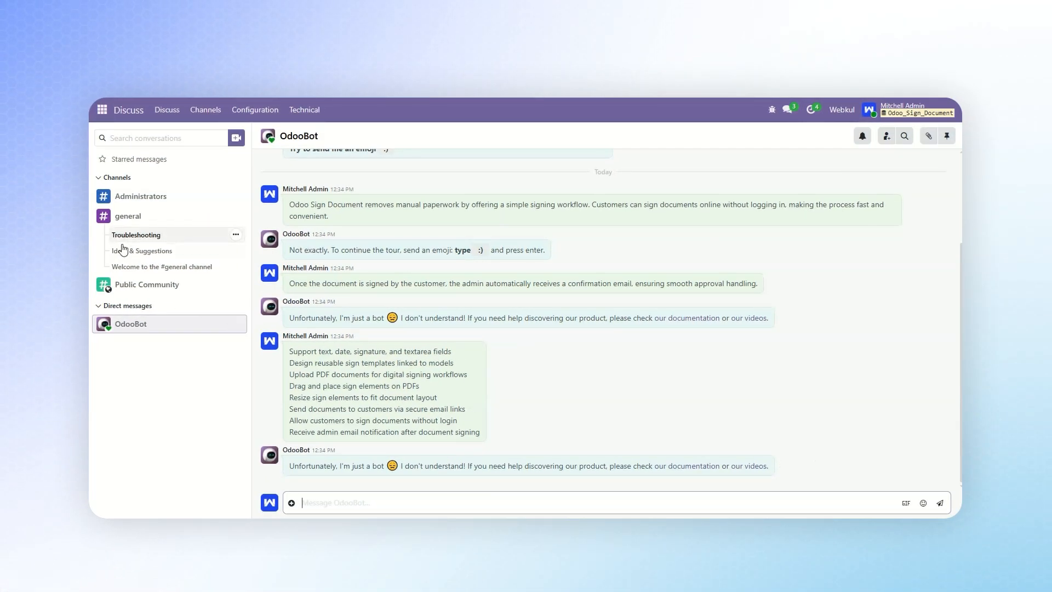
Step: View the Sign Items configuration of the Sign Document app and a blank form for a new sign item
left_click(102, 109)
left_click(125, 153)
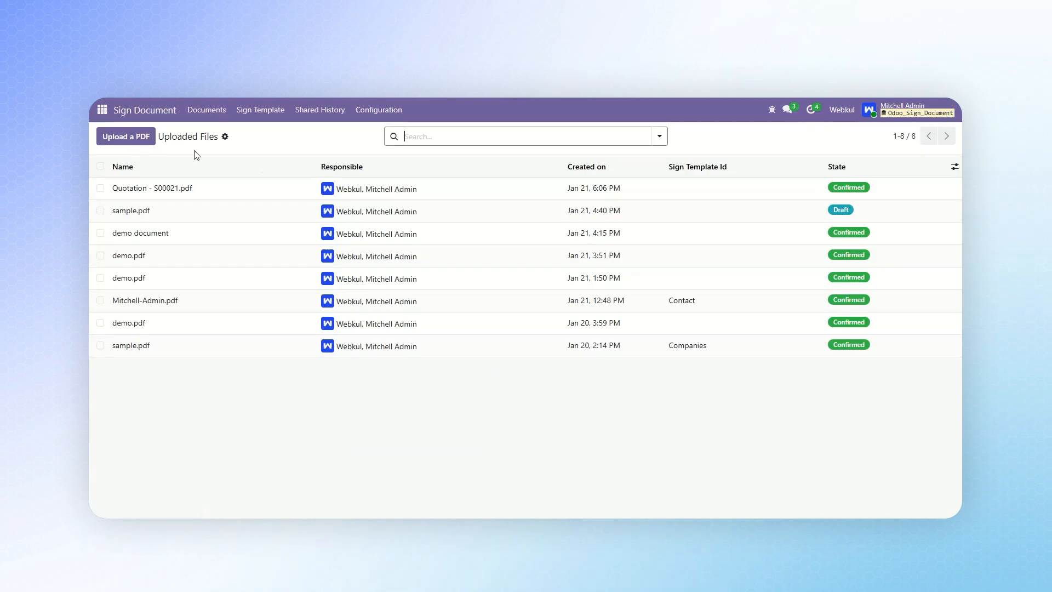
left_click(373, 118)
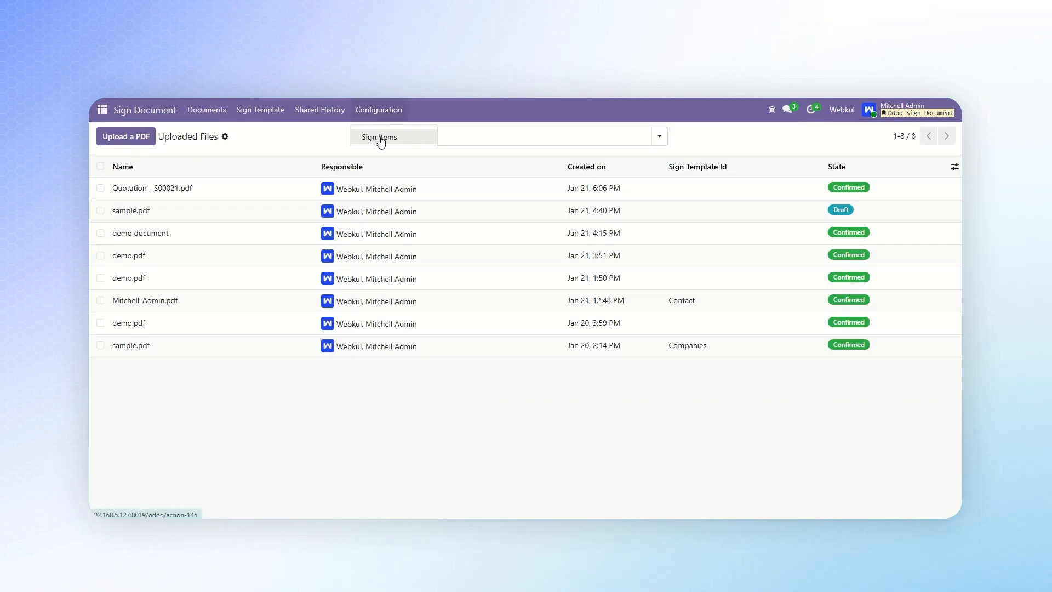
left_click(380, 138)
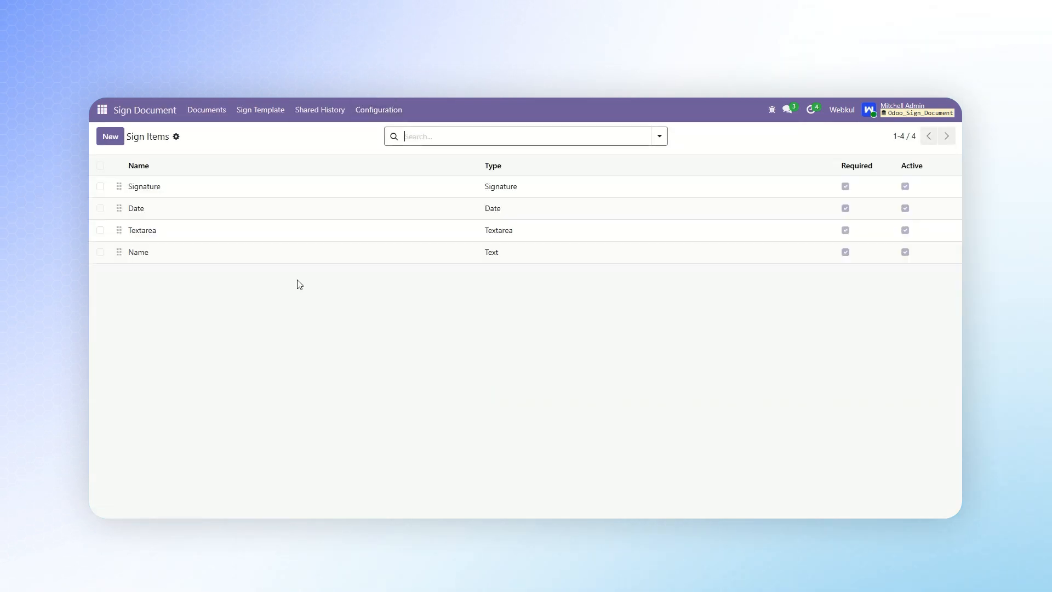
left_click(113, 139)
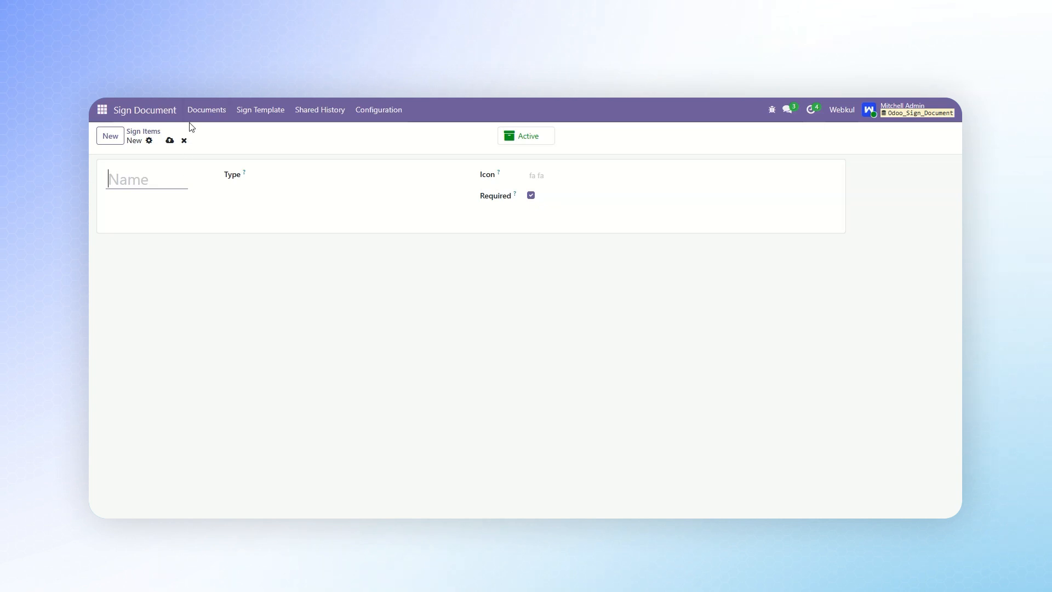
Step: Upload Quotation - S00021.pdf to the Sign Document uploaded files
left_click(209, 110)
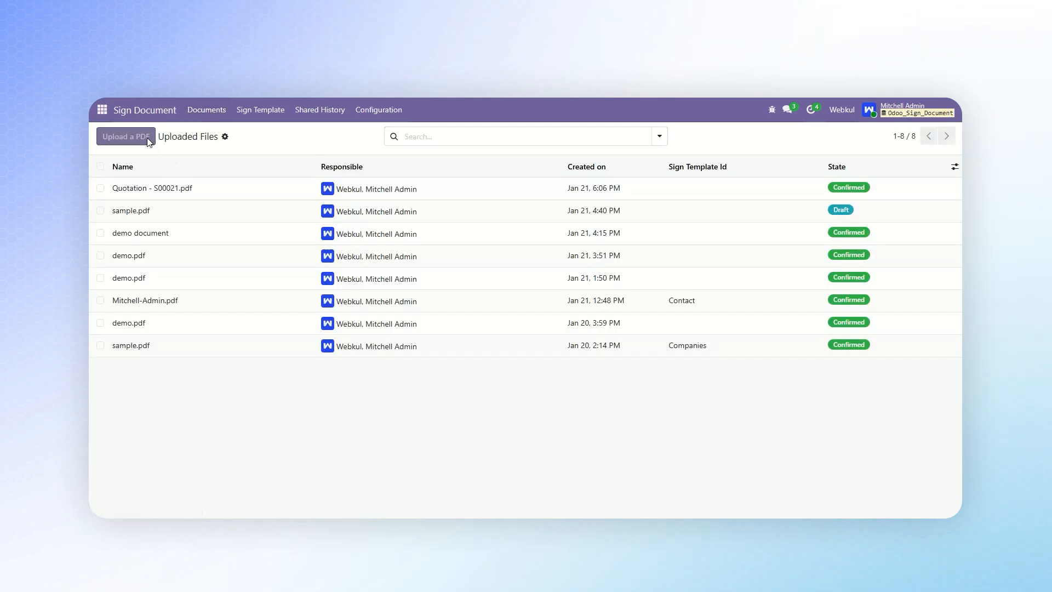
left_click(126, 136)
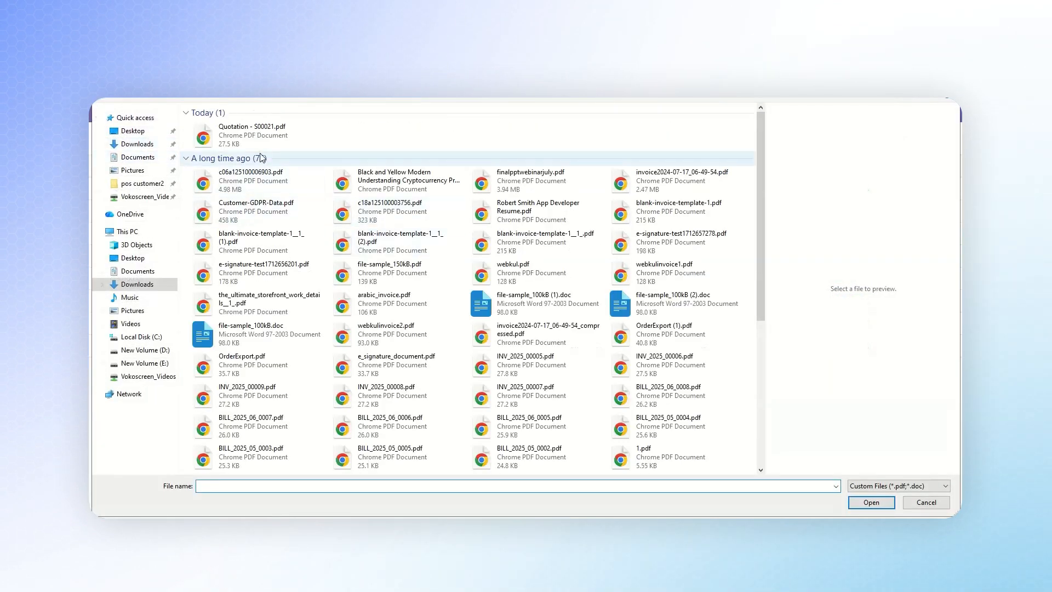
left_click(252, 135)
left_click(871, 502)
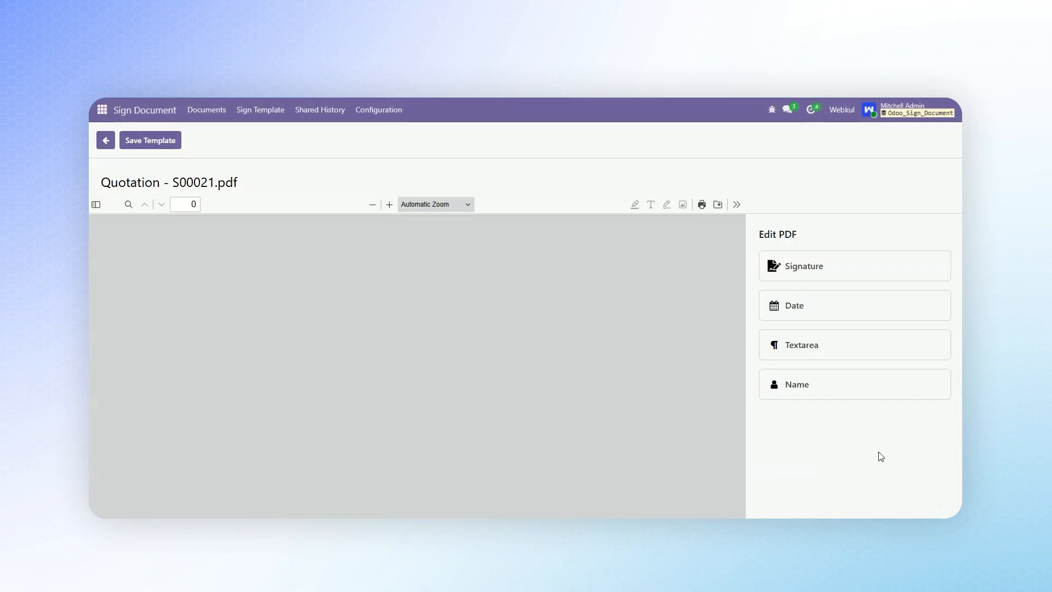
Step: Place a Signature field below the payment terms on the quotation
scroll(450, 307, "down", 5)
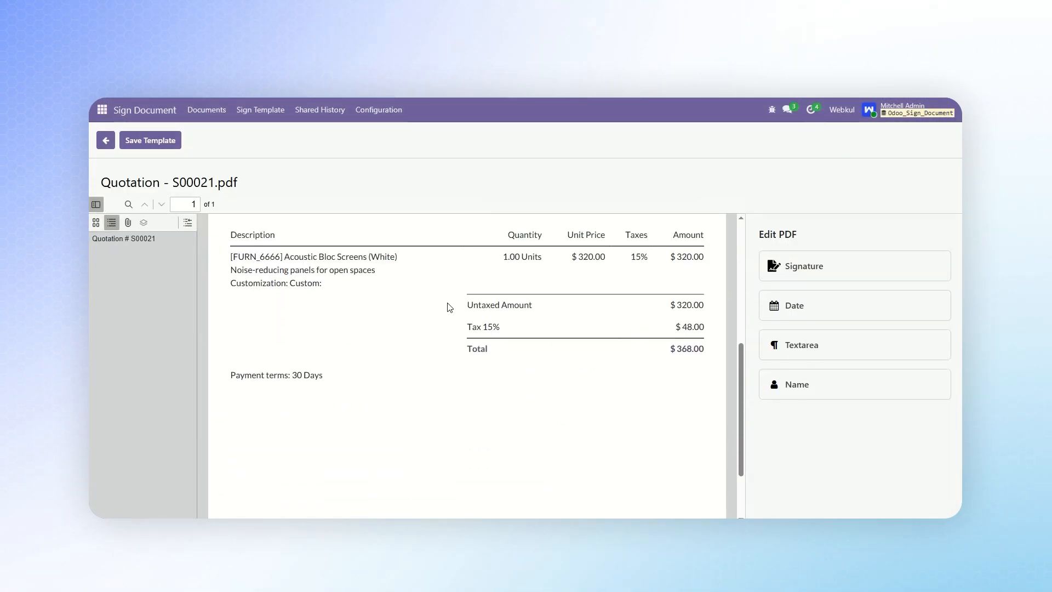
scroll(450, 306, "down", 1)
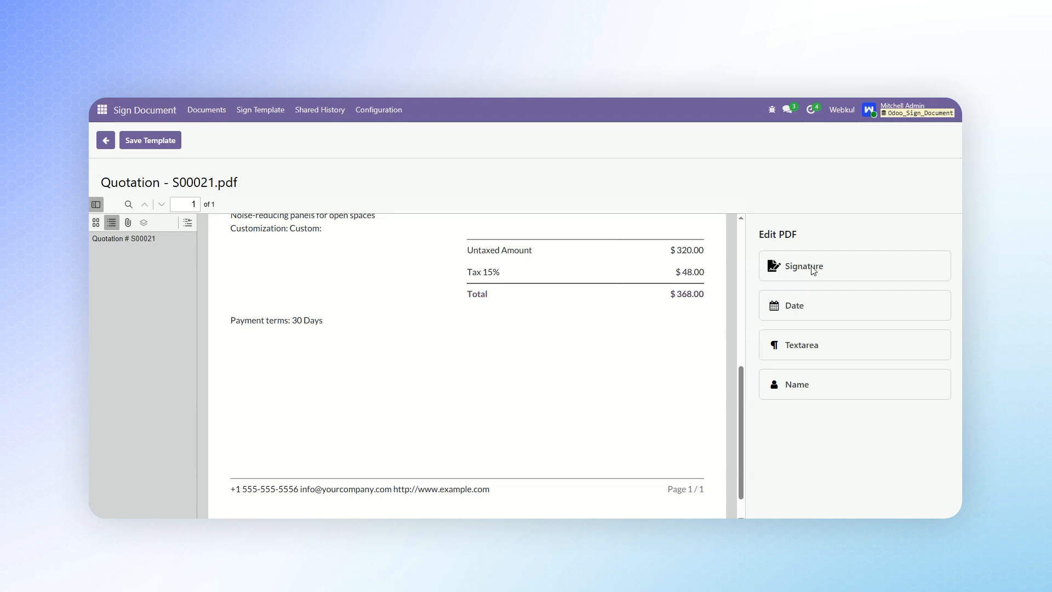
mouse_move(813, 271)
left_mouse_down()
mouse_move(394, 369)
mouse_move(316, 376)
left_mouse_up()
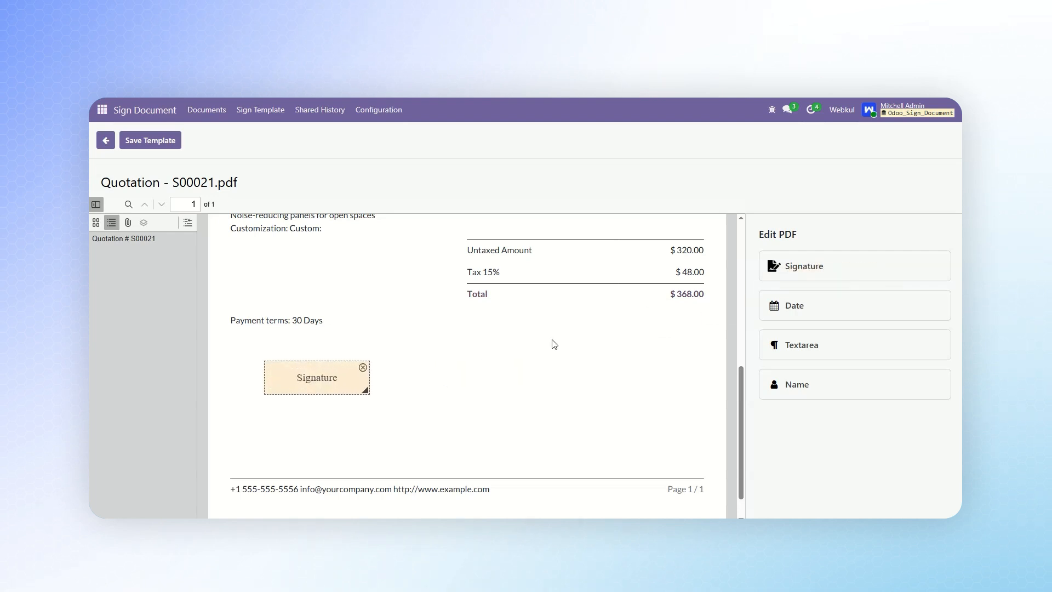
Step: Place a Date field beneath the quotation's total, make it slightly smaller, and save the template
left_click_drag(810, 305, 534, 346)
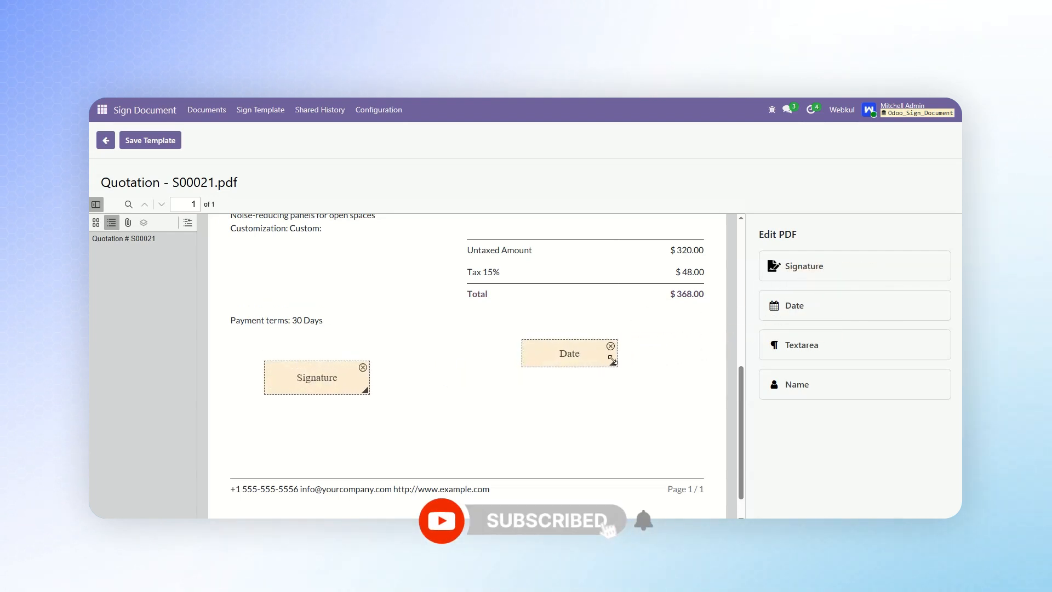
left_click_drag(612, 360, 606, 359)
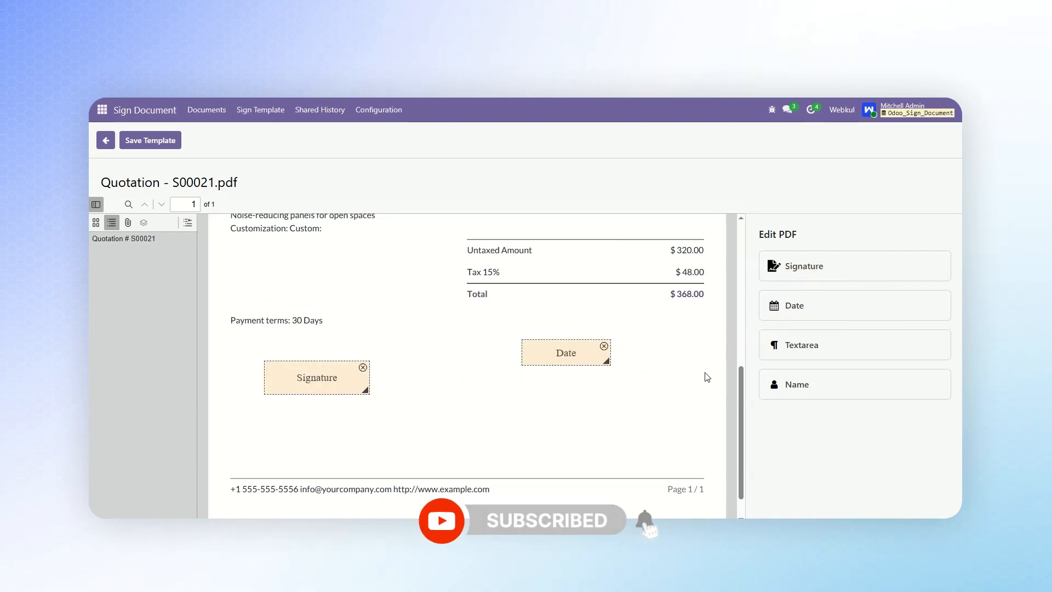
left_click(165, 147)
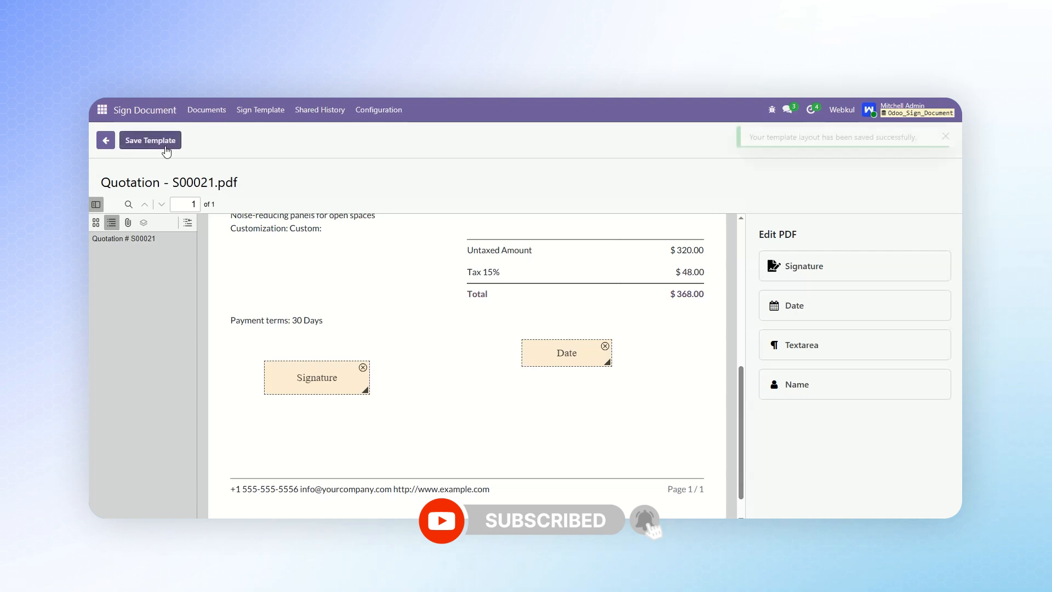
Step: Send the draft Quotation - S00021.pdf for signing to the third listed Azure Interior contact
left_click(195, 120)
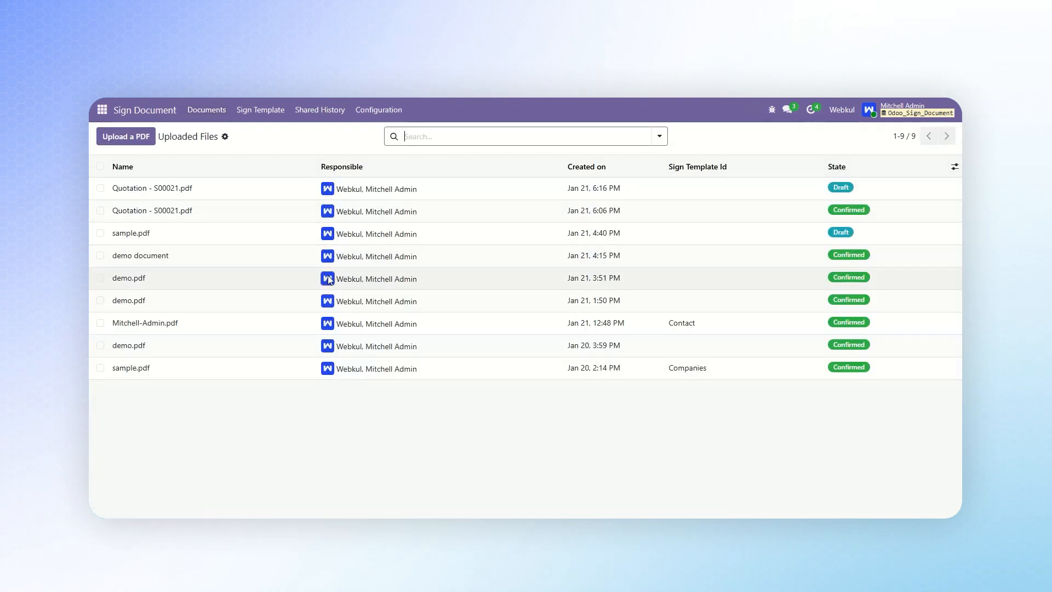
left_click(437, 193)
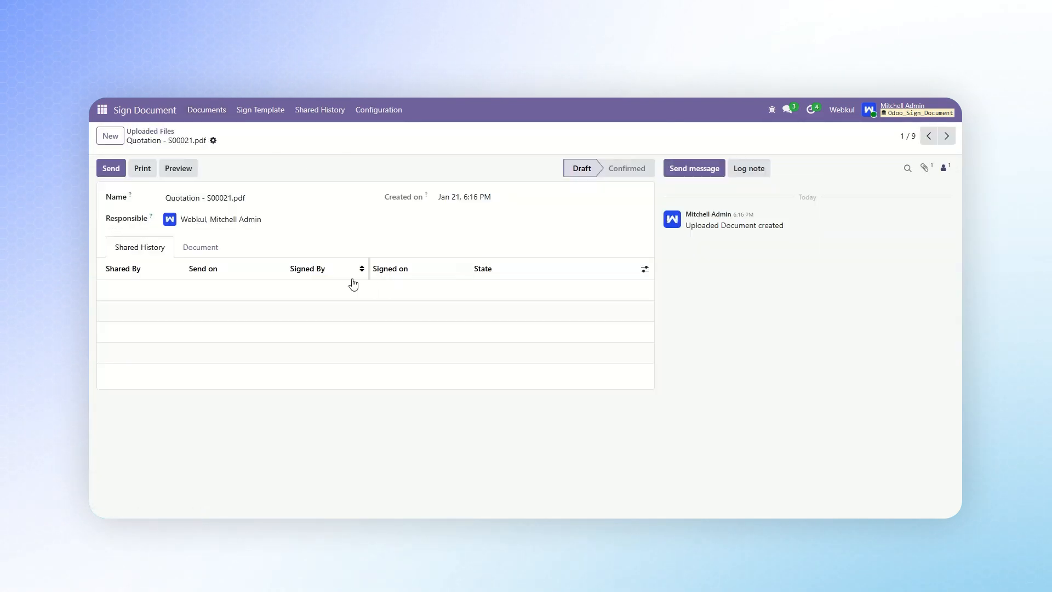
left_click(107, 170)
left_click(435, 280)
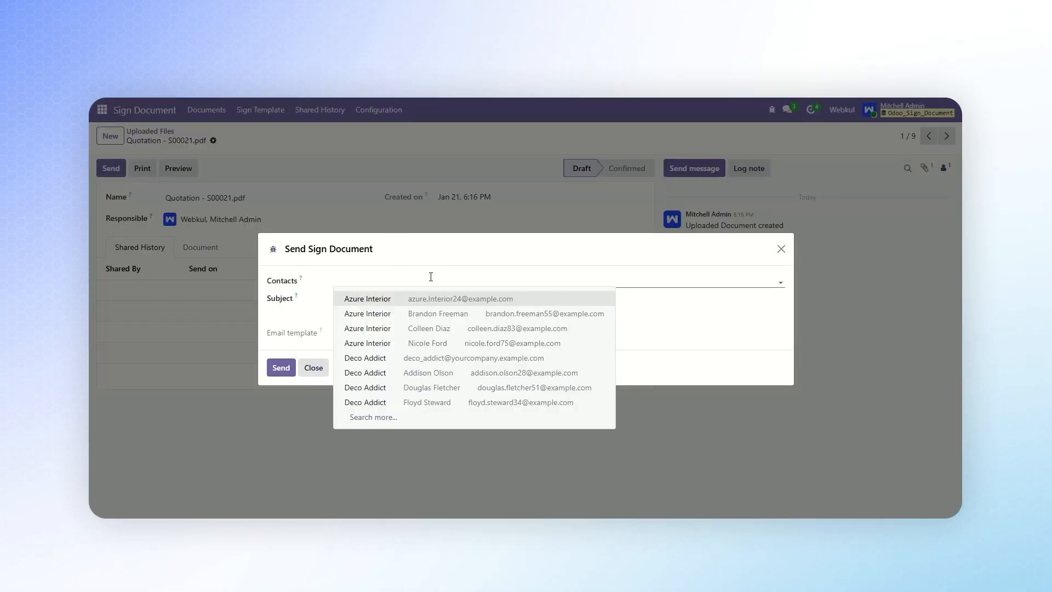
left_click(382, 331)
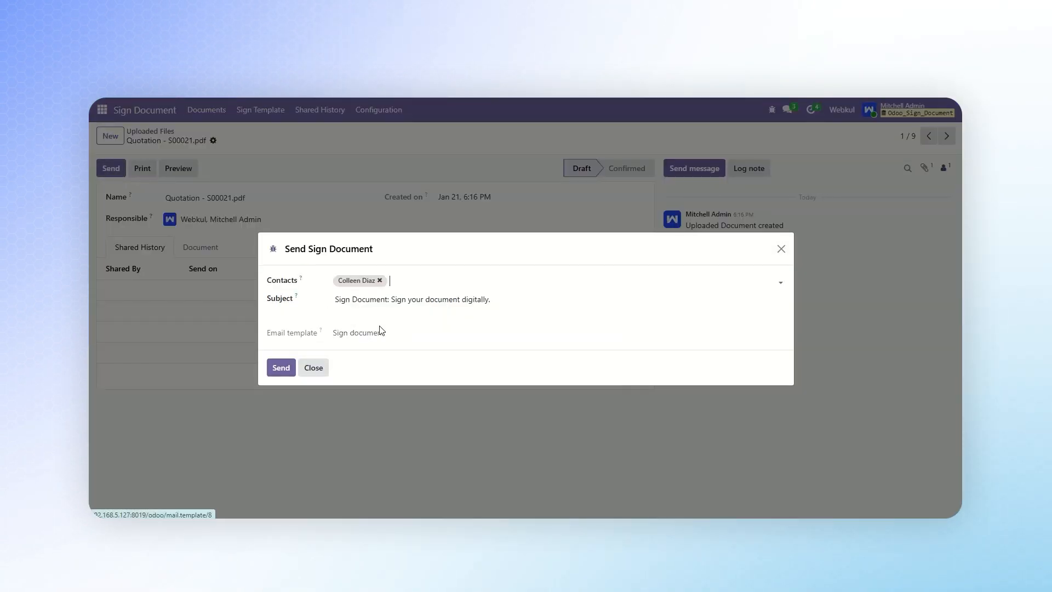
left_click(283, 369)
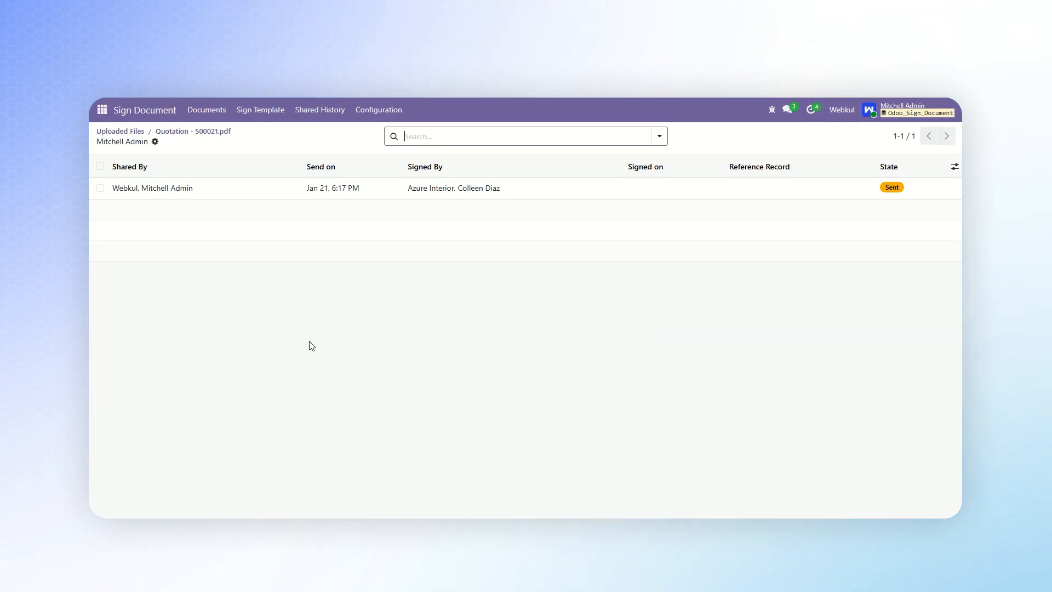
Step: Open the newest signature request among the technical e-mails in Settings and follow its Sign Your Document link
left_click(101, 111)
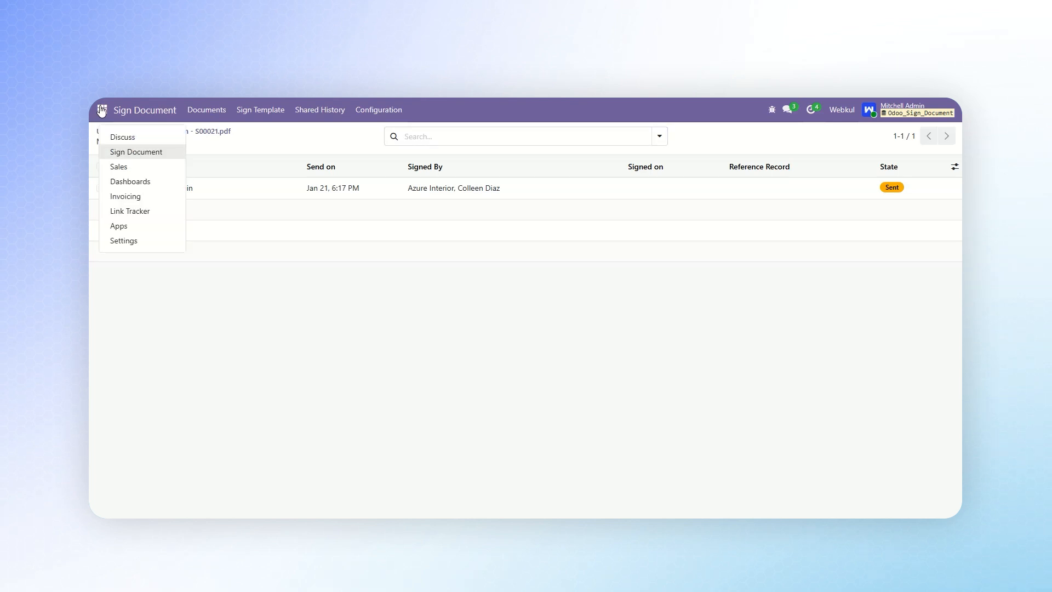
left_click(132, 240)
left_click(366, 110)
scroll(370, 219, "down", 5)
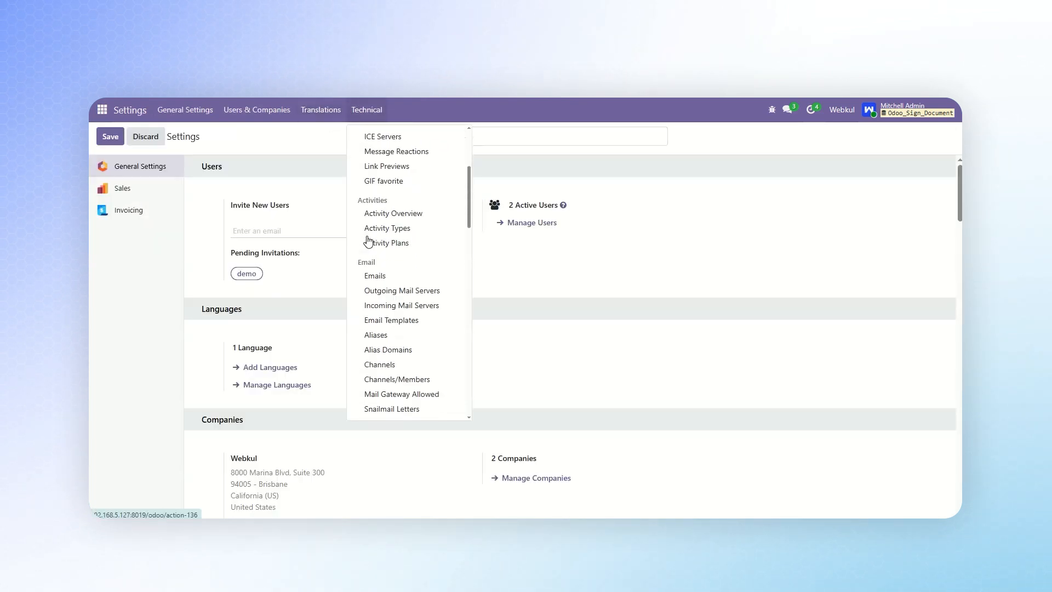
left_click(376, 219)
left_click(393, 188)
scroll(415, 249, "down", 2)
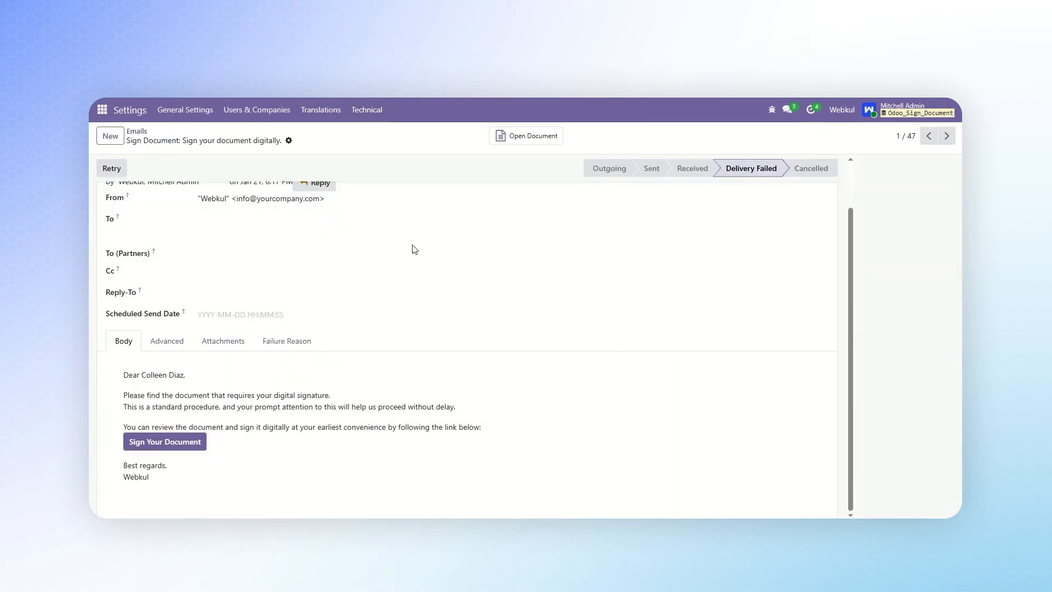
left_click(165, 442)
Step: Sign the quotation's Signature field with an automatic signature made from the signer's name
scroll(385, 318, "down", 10)
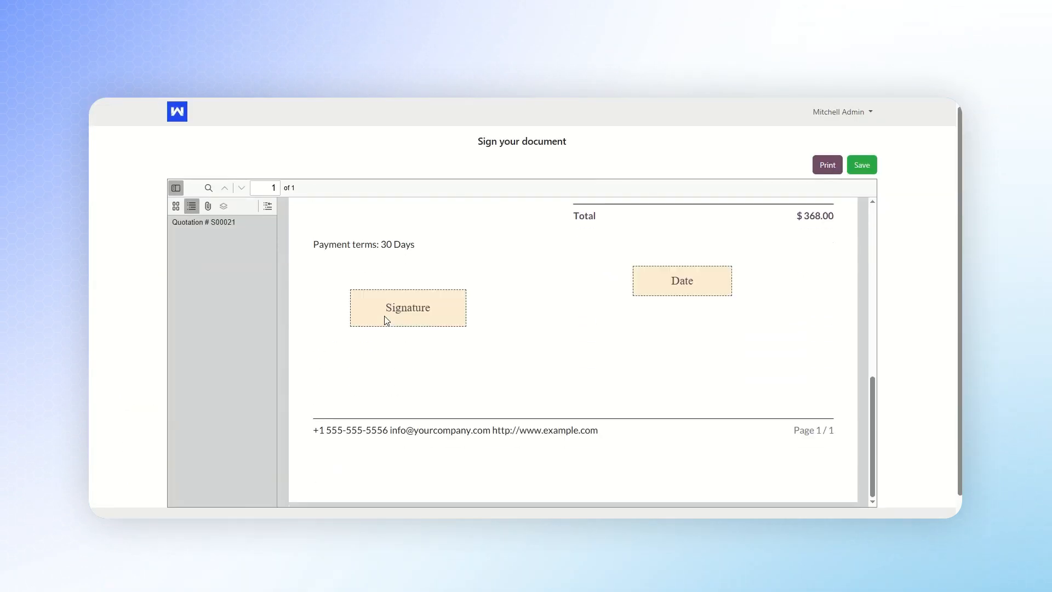
left_click(420, 311)
type("mitchel")
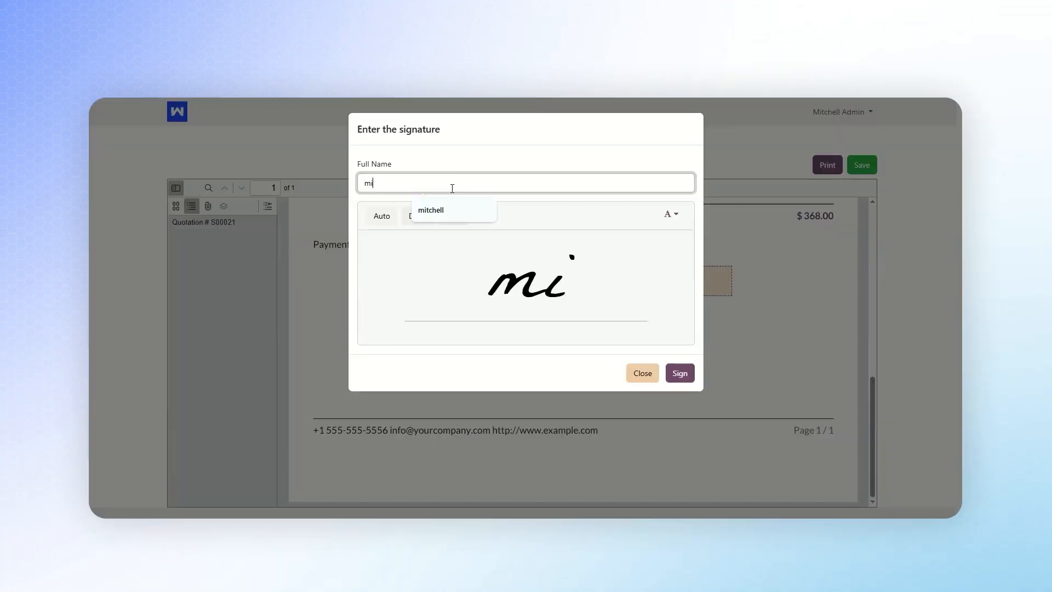
left_click(692, 377)
Step: Set the quotation's Date field to January 21, 2026 and save the signed document
left_click(729, 286)
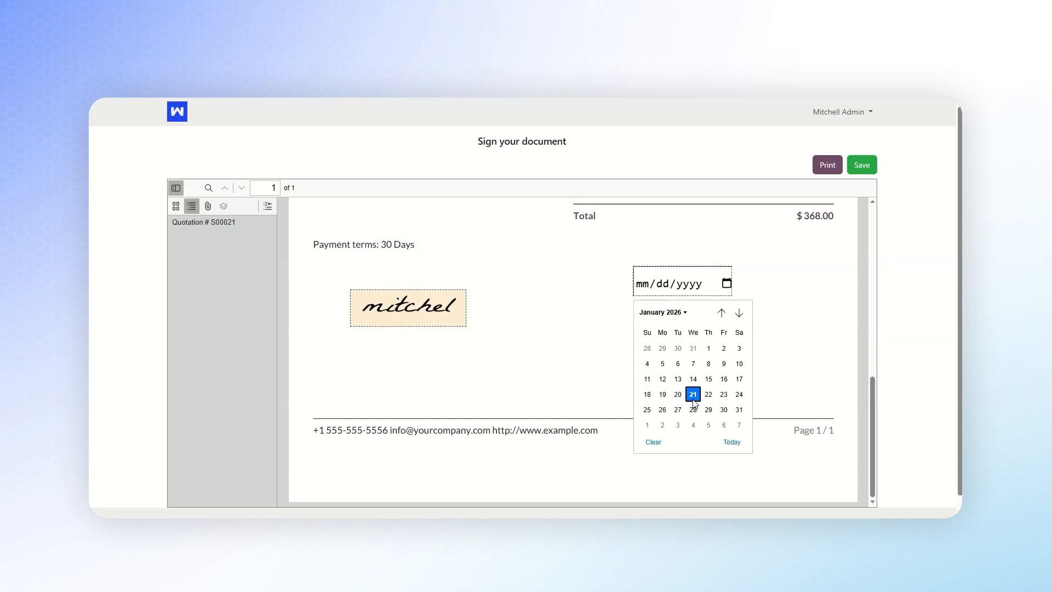
left_click(693, 393)
scroll(693, 392, "up", 4)
left_click(861, 172)
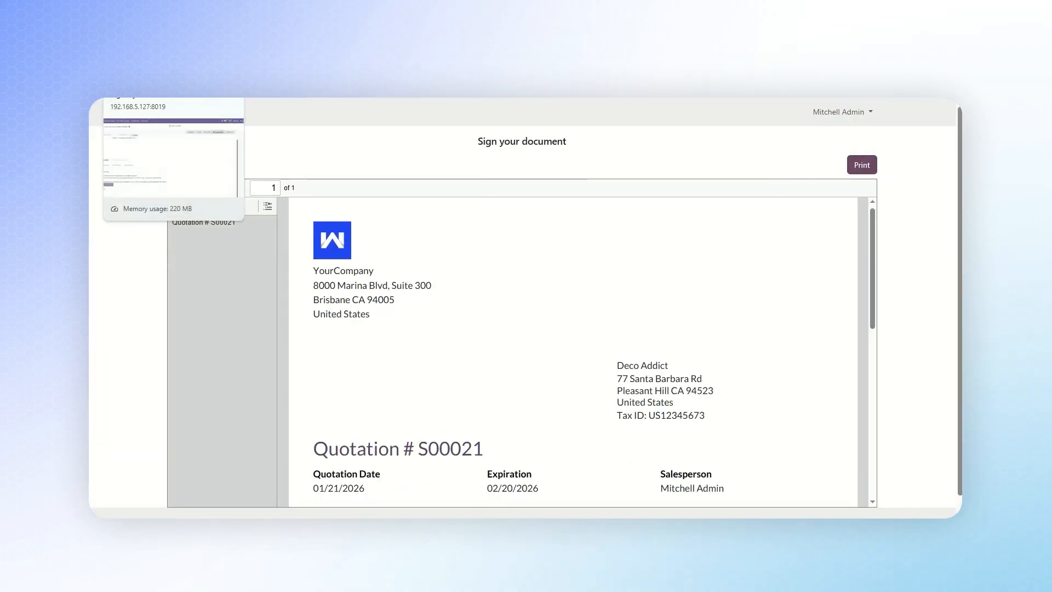
Step: Return to Sign Document, open the newest Quotation - S00021.pdf record and preview its signed copy
left_click(169, 93)
left_click(102, 110)
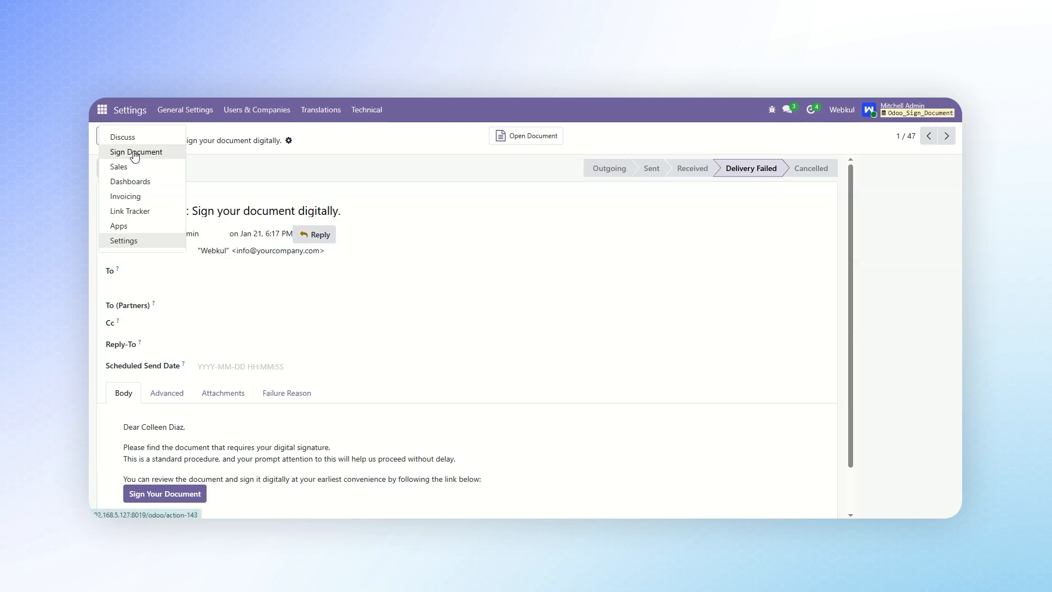
left_click(135, 157)
left_click(362, 190)
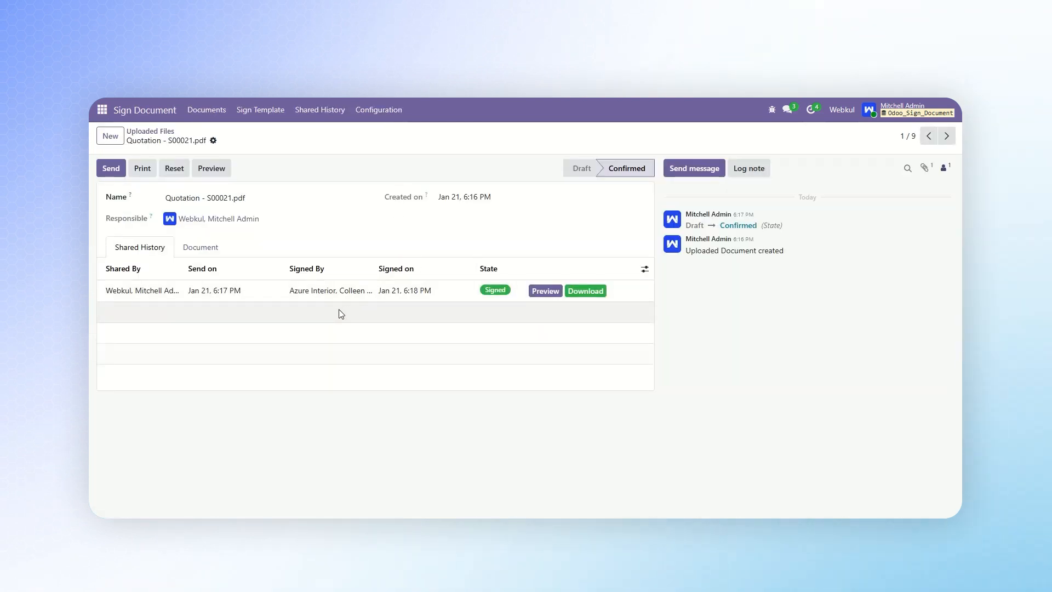
left_click(544, 291)
scroll(544, 298, "down", 4)
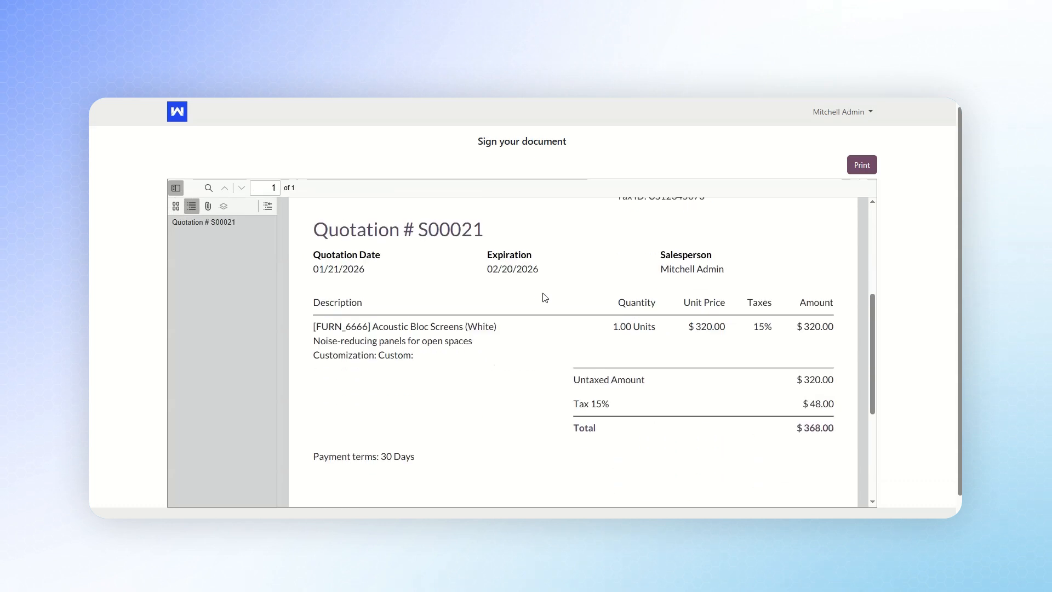
scroll(545, 297, "down", 4)
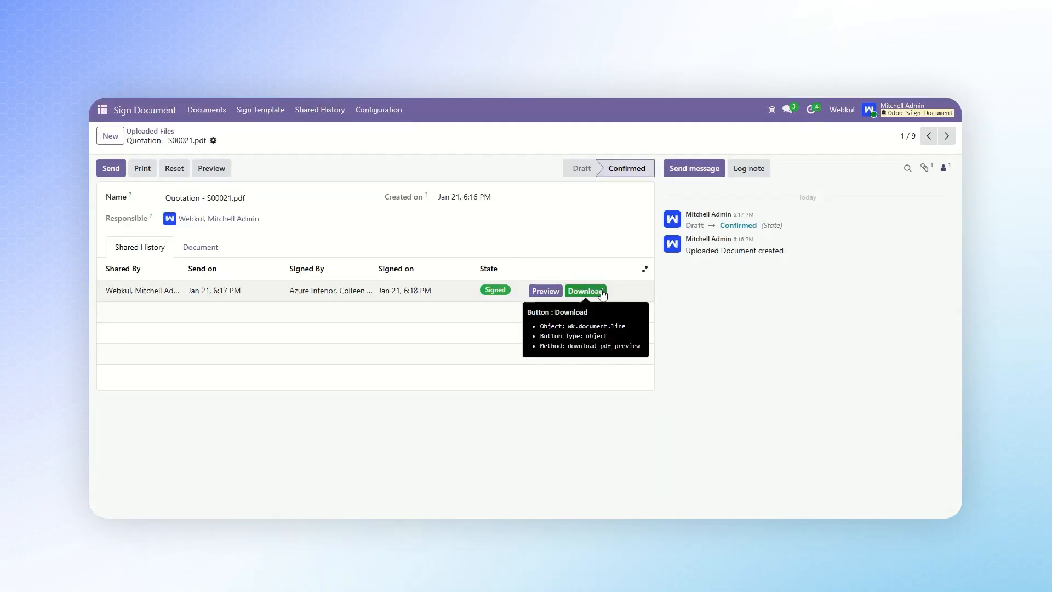
Step: Download the signed quotation PDF from the shared history and open it to check the signature and date
left_click(602, 292)
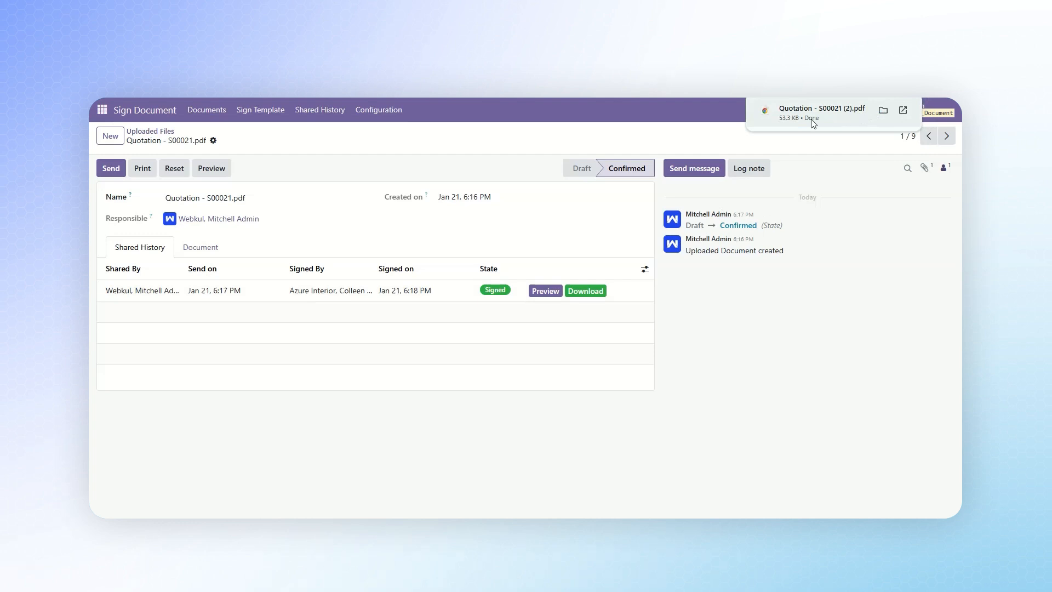
left_click(813, 122)
scroll(523, 317, "down", 3)
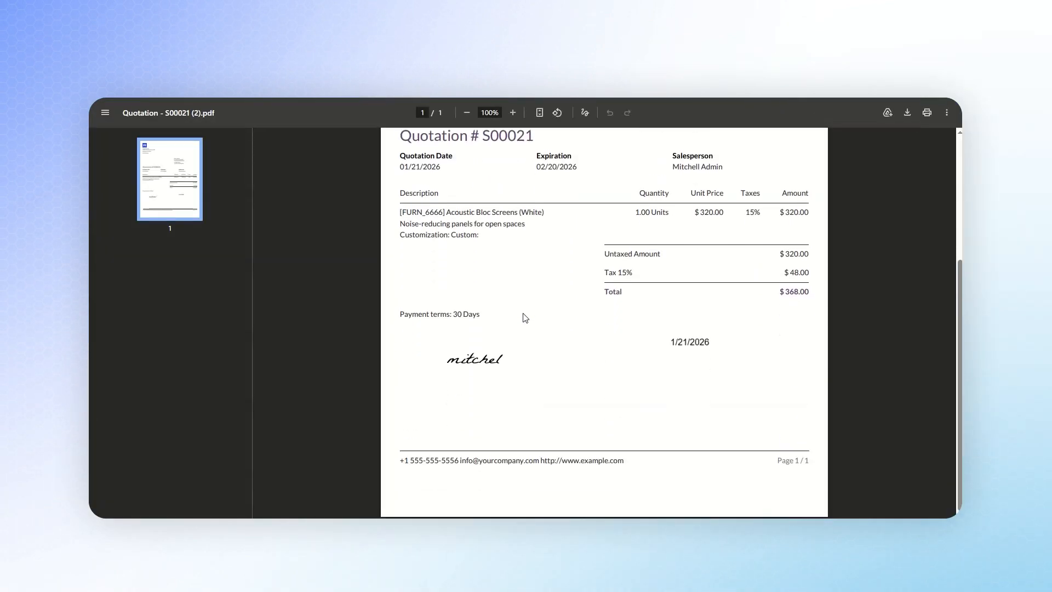
scroll(525, 318, "up", 3)
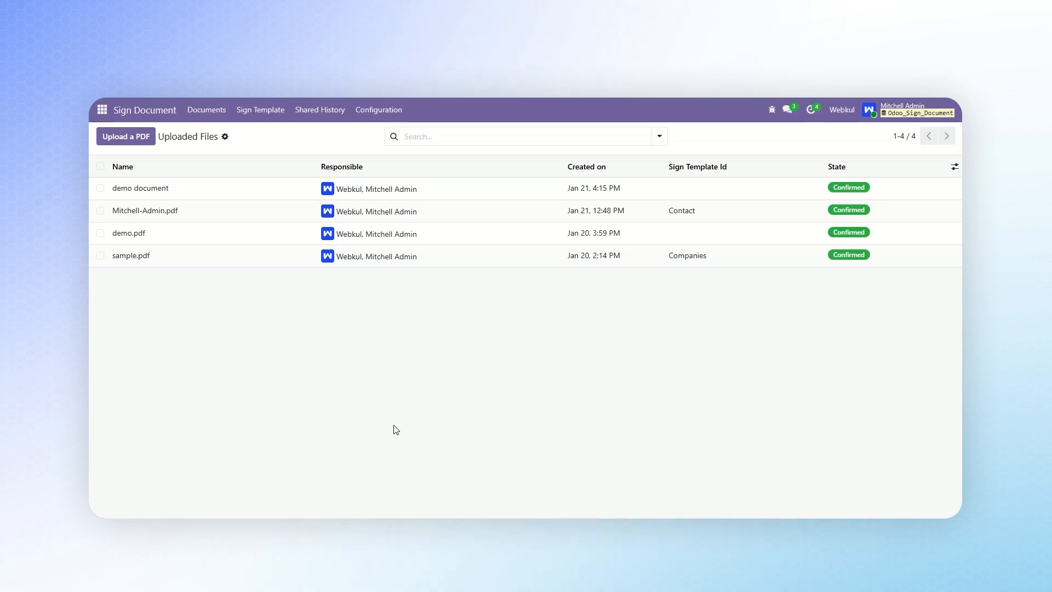
Step: Create and save a new sign template for the Sales Order model with the Signature and Name sign items
left_click(273, 113)
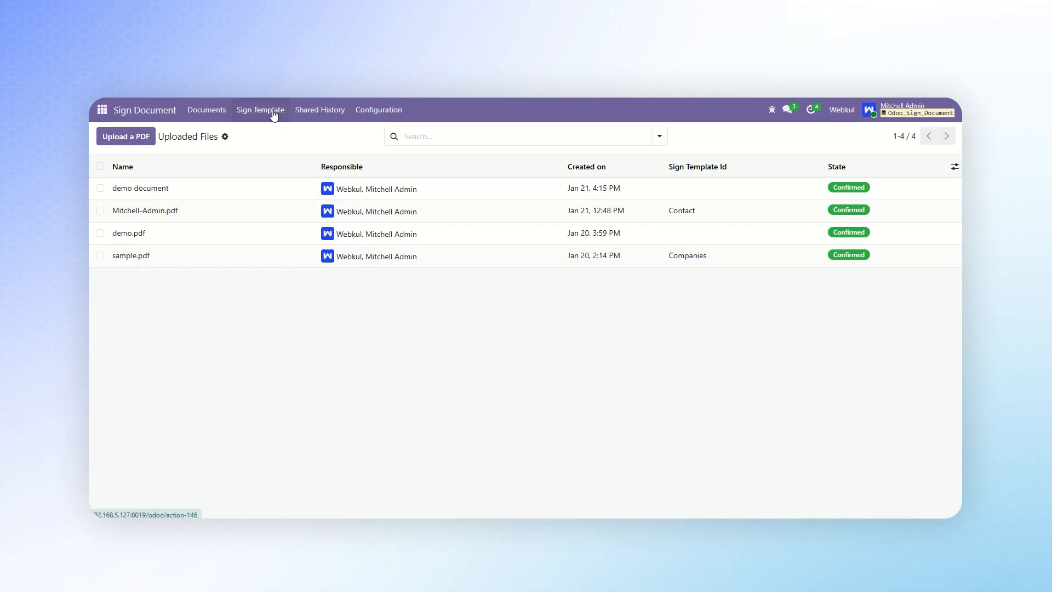
left_click(110, 137)
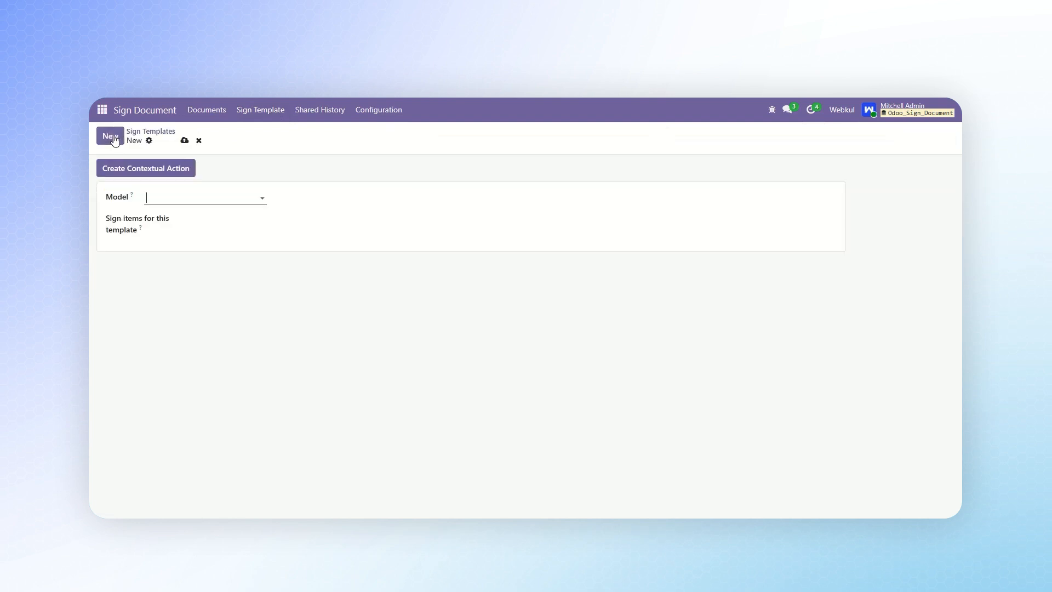
left_click(174, 199)
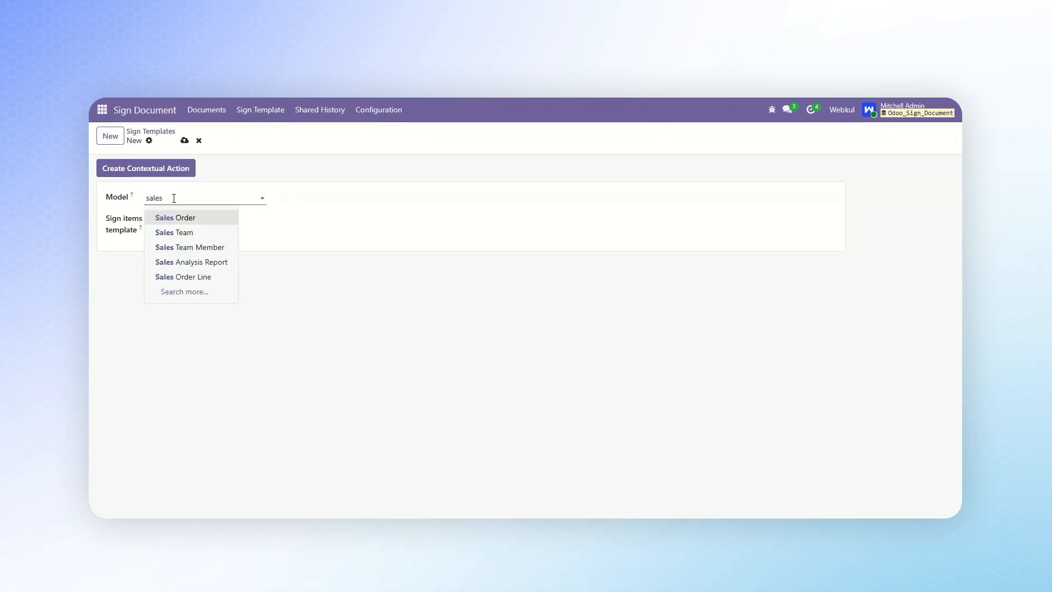
left_click(176, 217)
left_click(230, 218)
left_click(235, 235)
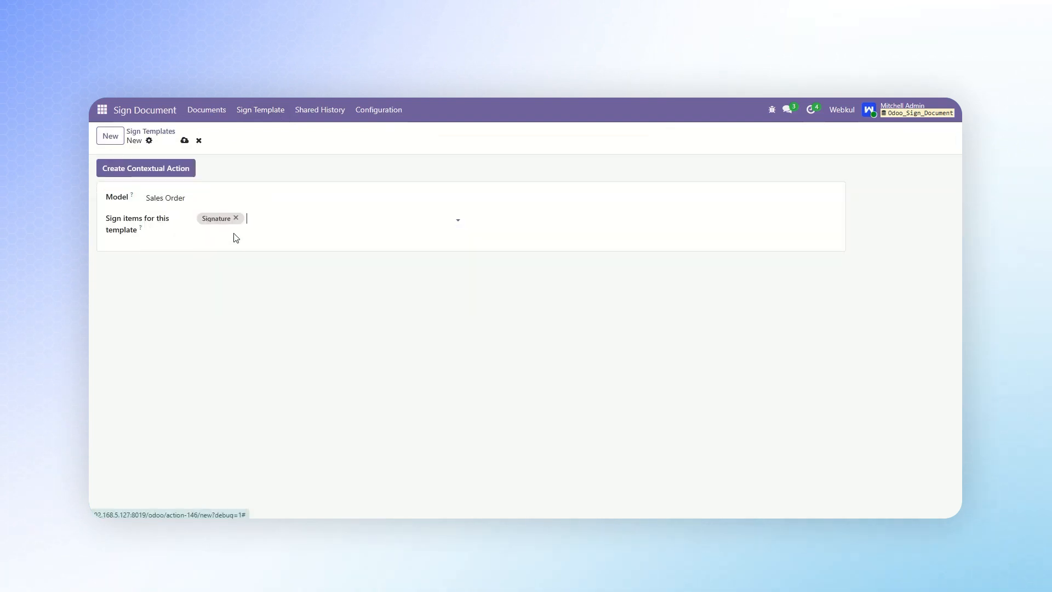
left_click(295, 216)
left_click(269, 281)
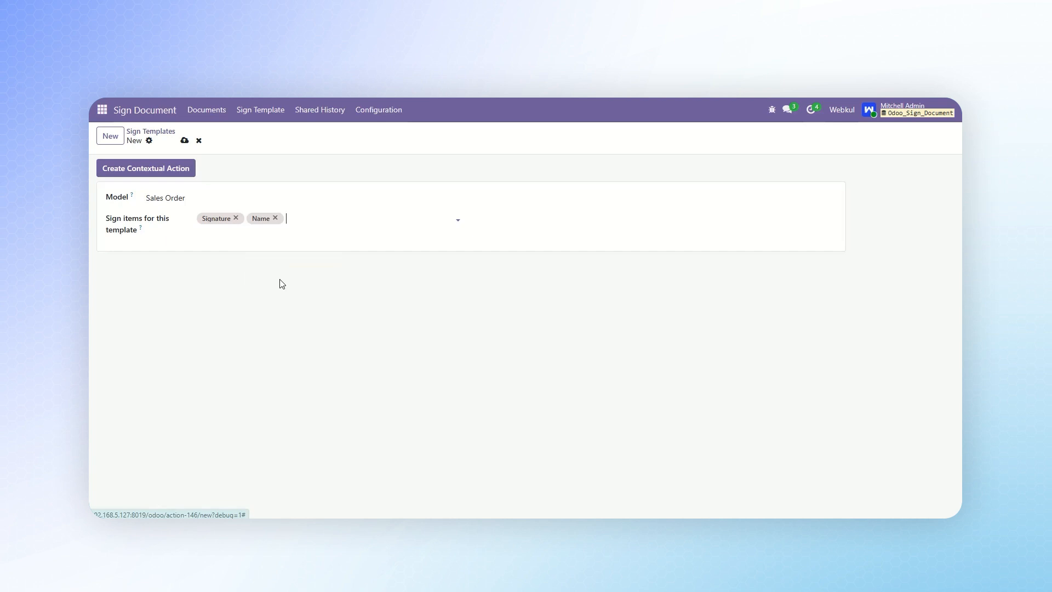
left_click(185, 141)
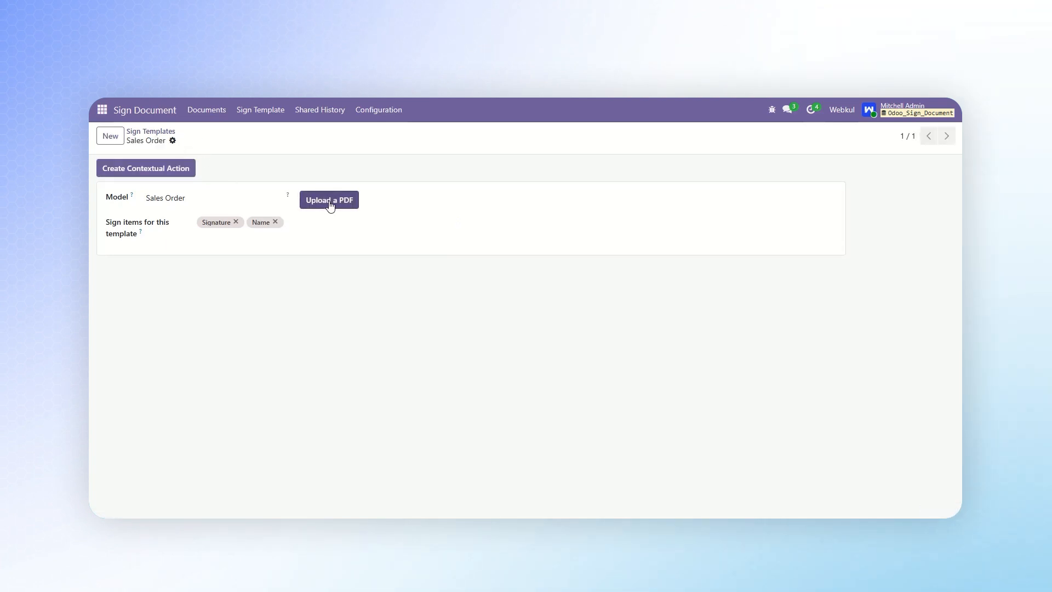
Step: Upload Quotation - S00021.pdf to the Sales Order sign template
left_click(330, 200)
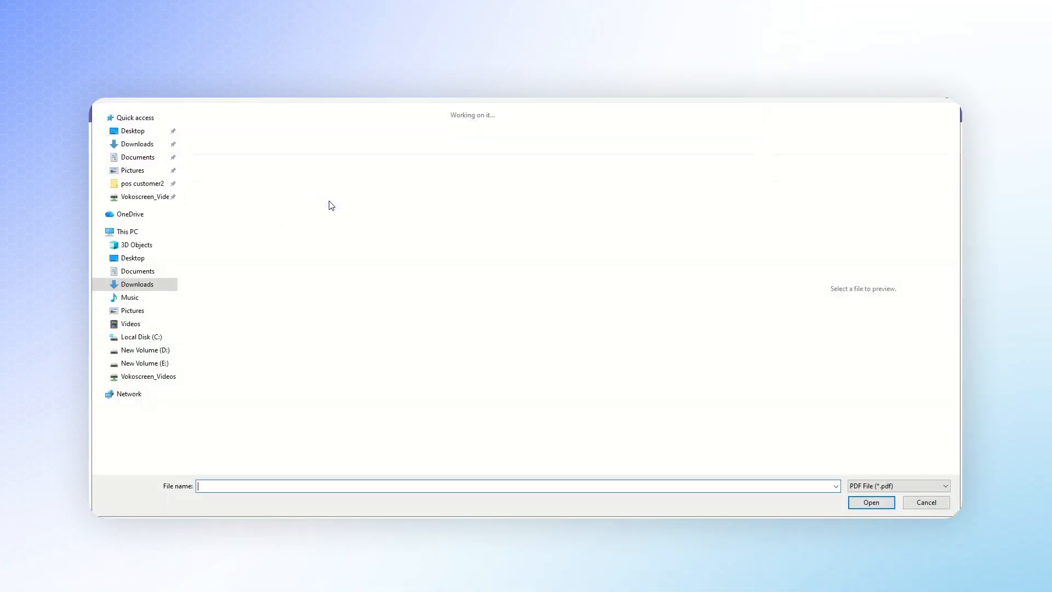
left_click(384, 140)
left_click(870, 496)
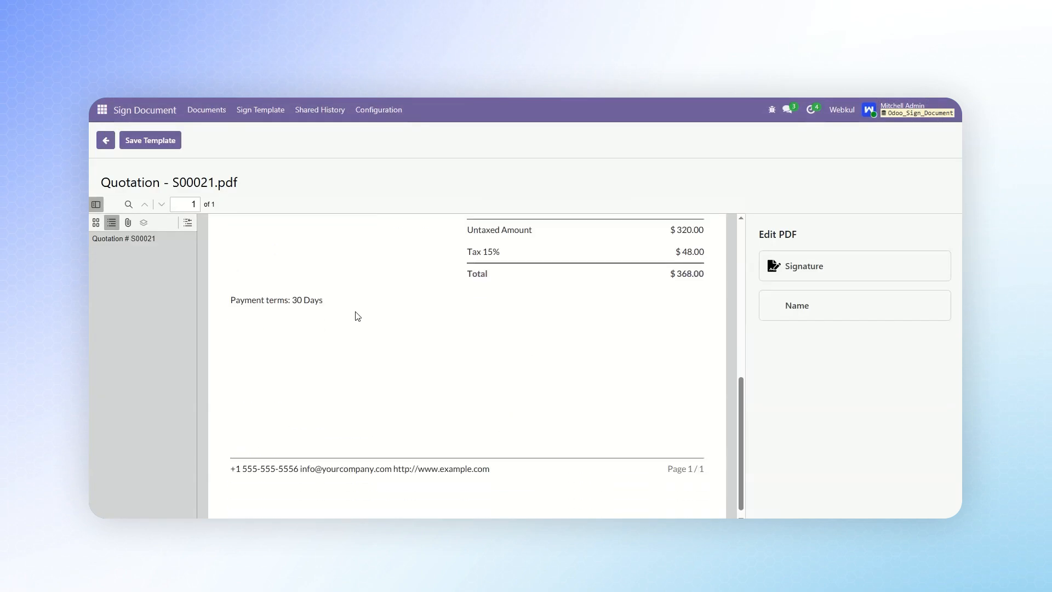
Step: Place a Signature field below the quotation's totals and an enlarged Name field beside the company logo, and save the template layout
mouse_move(796, 269)
left_mouse_down()
mouse_move(564, 303)
mouse_move(522, 340)
left_mouse_up()
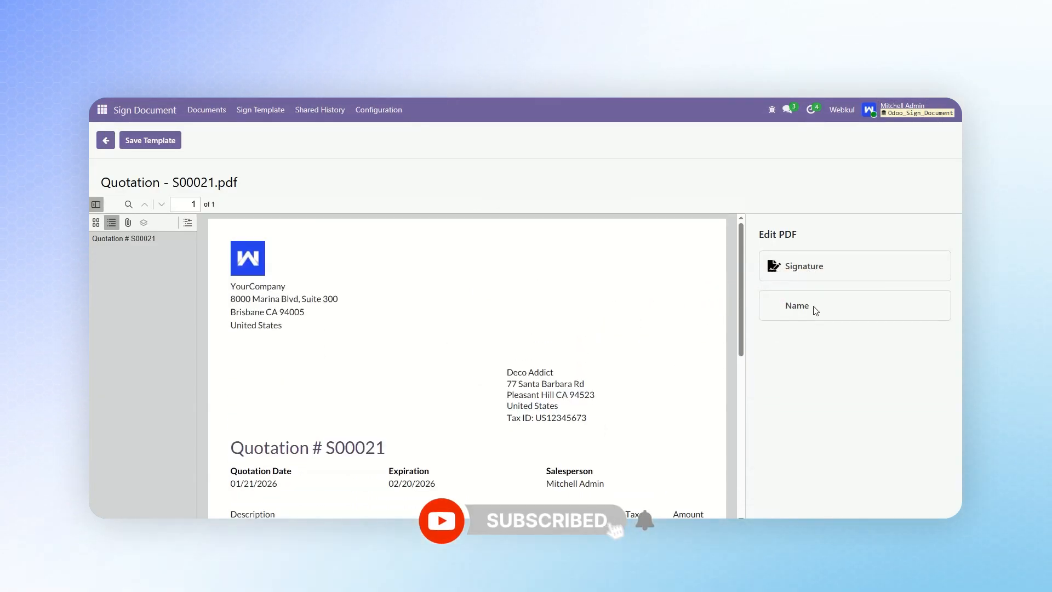
left_click_drag(817, 311, 463, 241)
left_click_drag(537, 252, 554, 269)
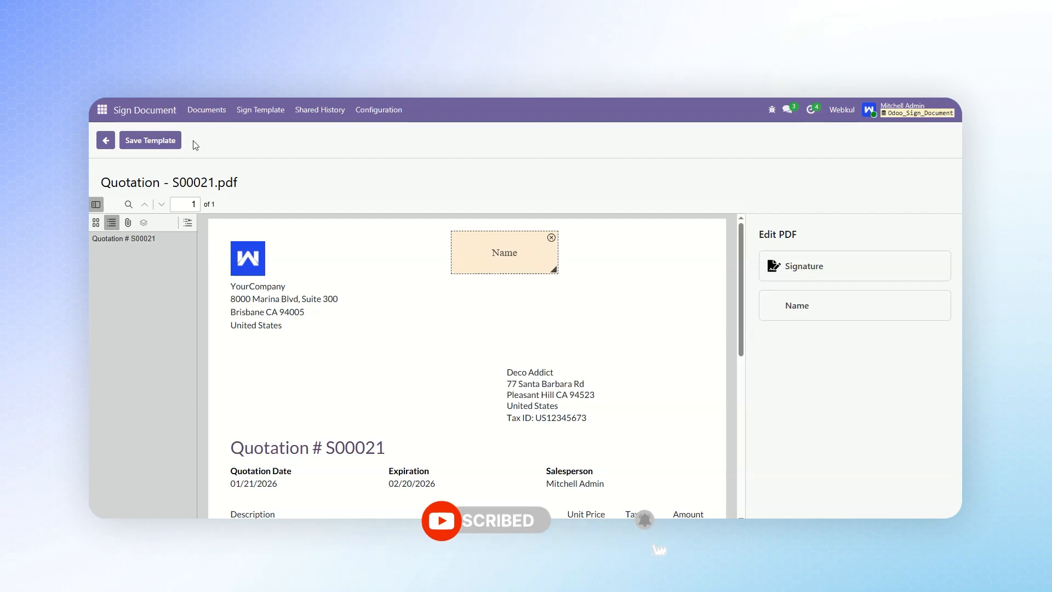
left_click(169, 141)
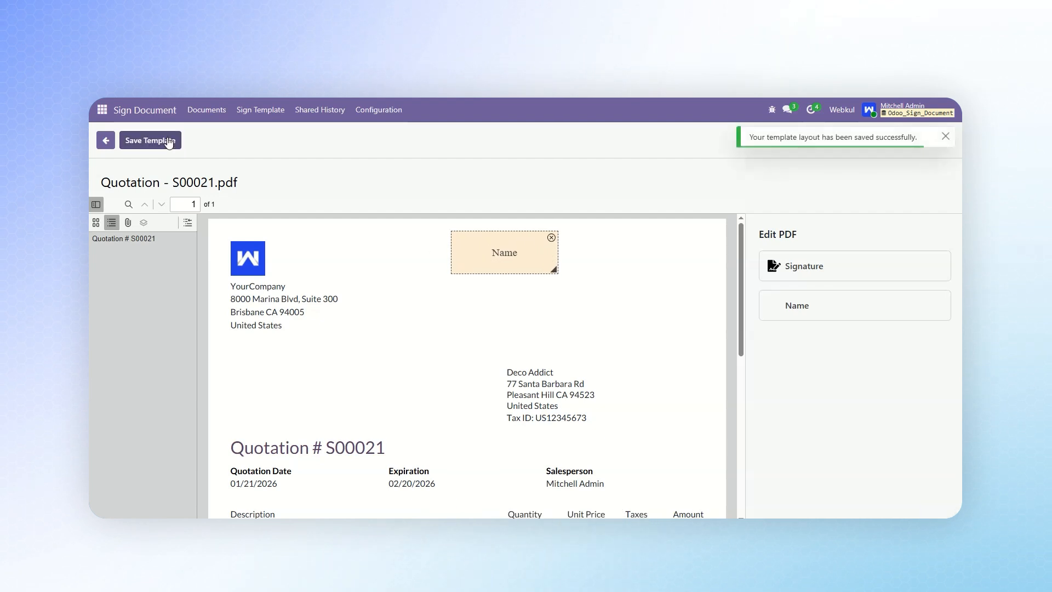
Step: Reopen the Sales Order sign template and create its contextual action
left_click(273, 109)
left_click(254, 230)
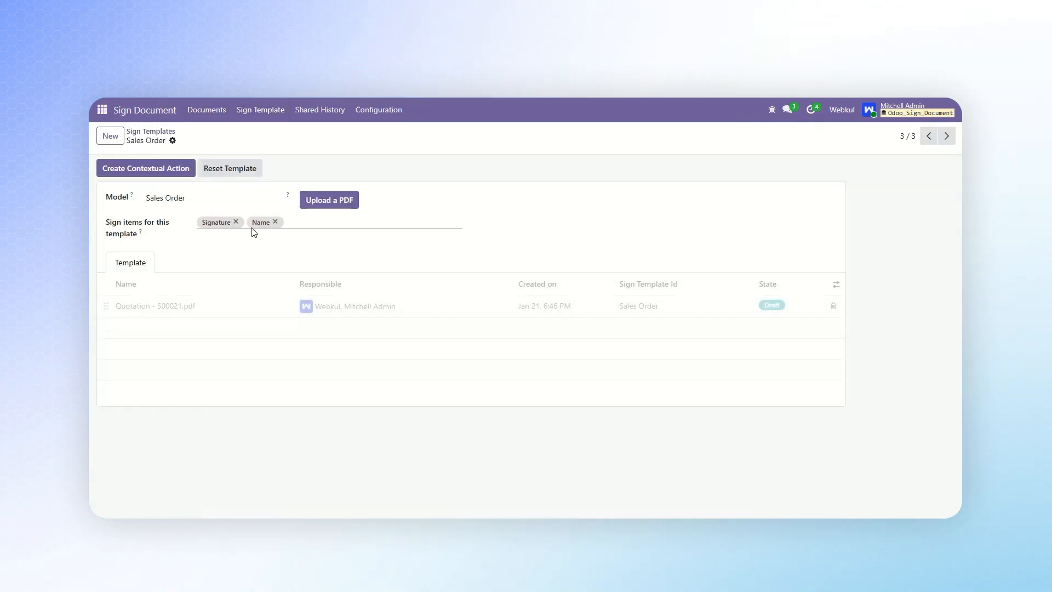
left_click(170, 178)
Step: Open quotation S00021 in Sales and send Quotation - S00021.pdf to Deco Addict with the Send Sign Document action
left_click(102, 110)
left_click(118, 167)
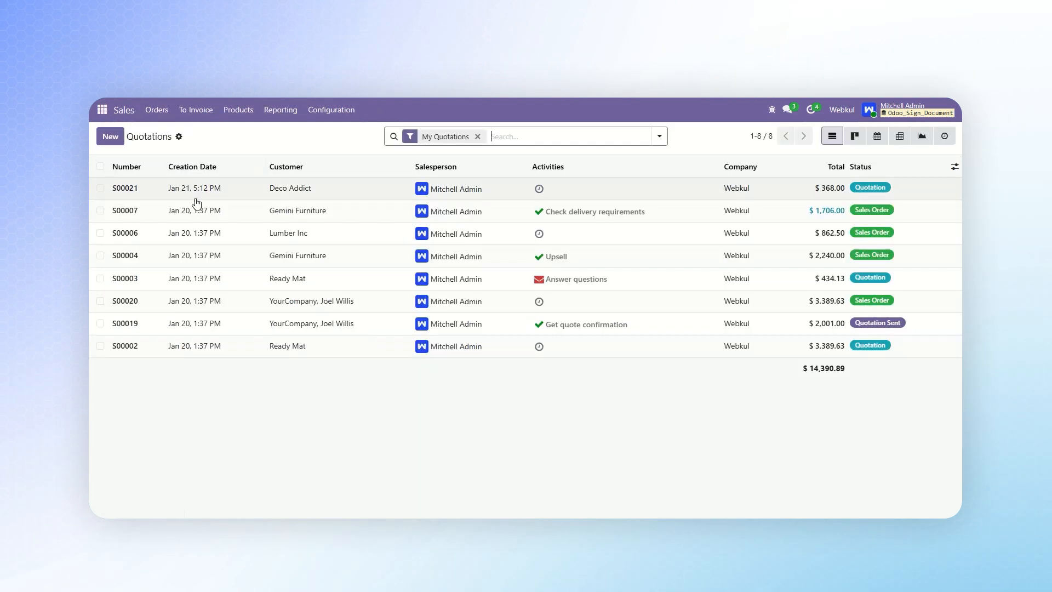
left_click(233, 190)
left_click(159, 141)
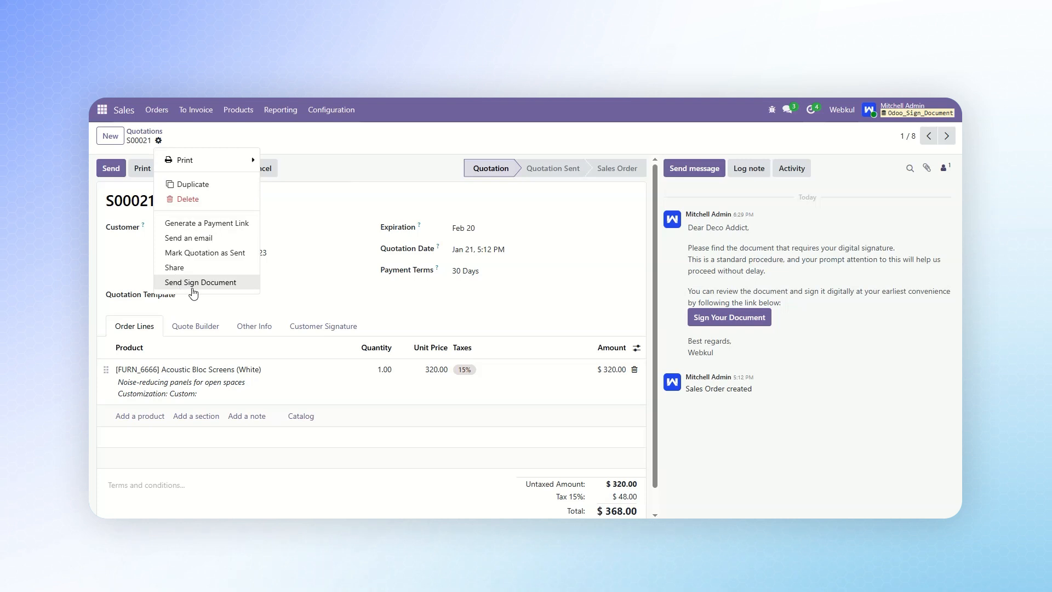
left_click(190, 288)
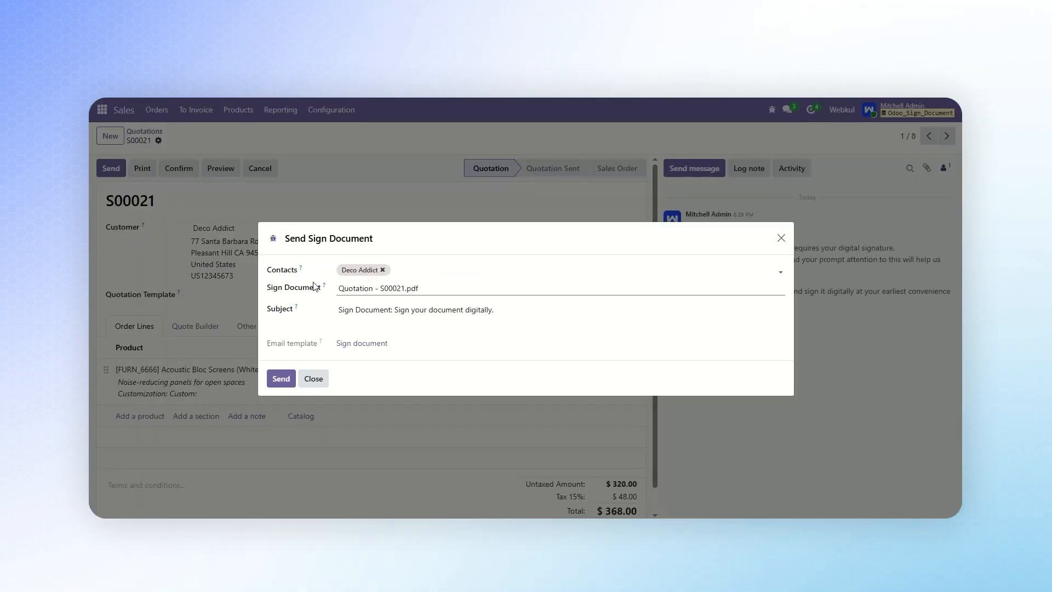
left_click(280, 379)
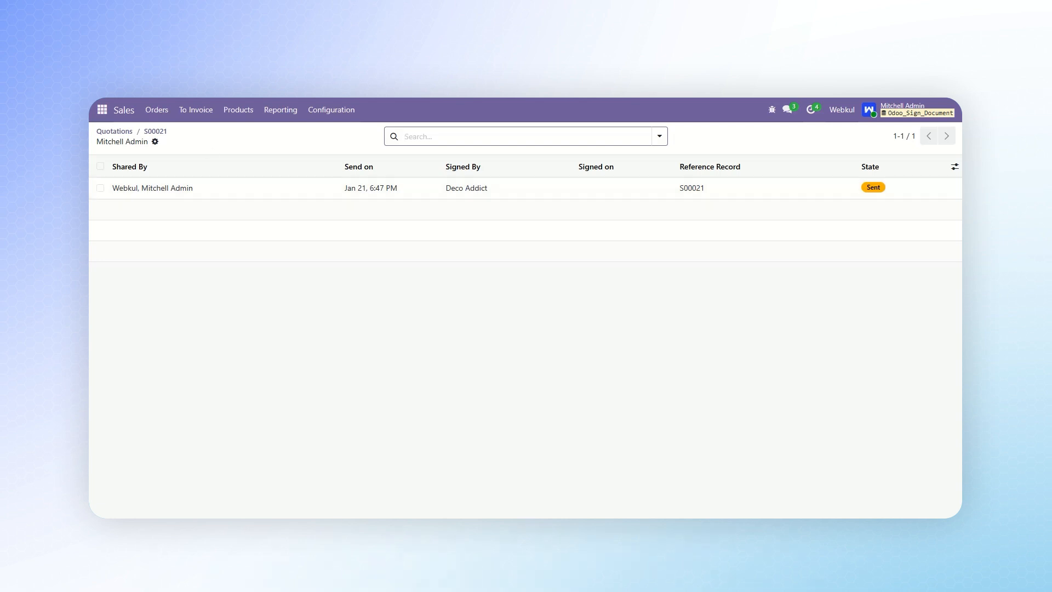
Step: Open the newest "Sign Document: Sign your document digitally." email in the technical email list and follow its signing link
left_click(102, 110)
left_click(123, 243)
left_click(367, 110)
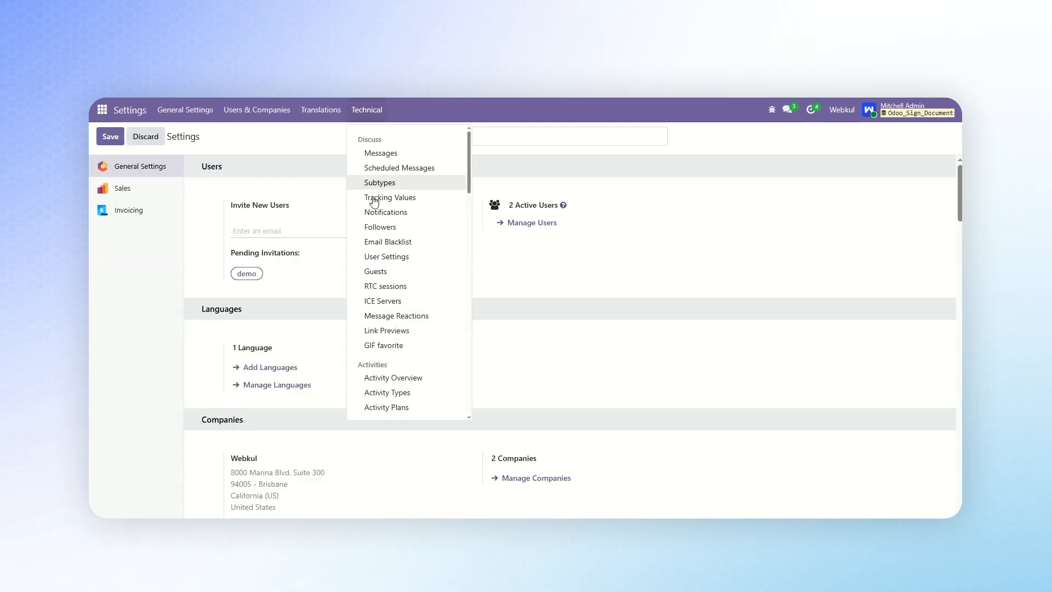
scroll(384, 247, "down", 10)
left_click(393, 225)
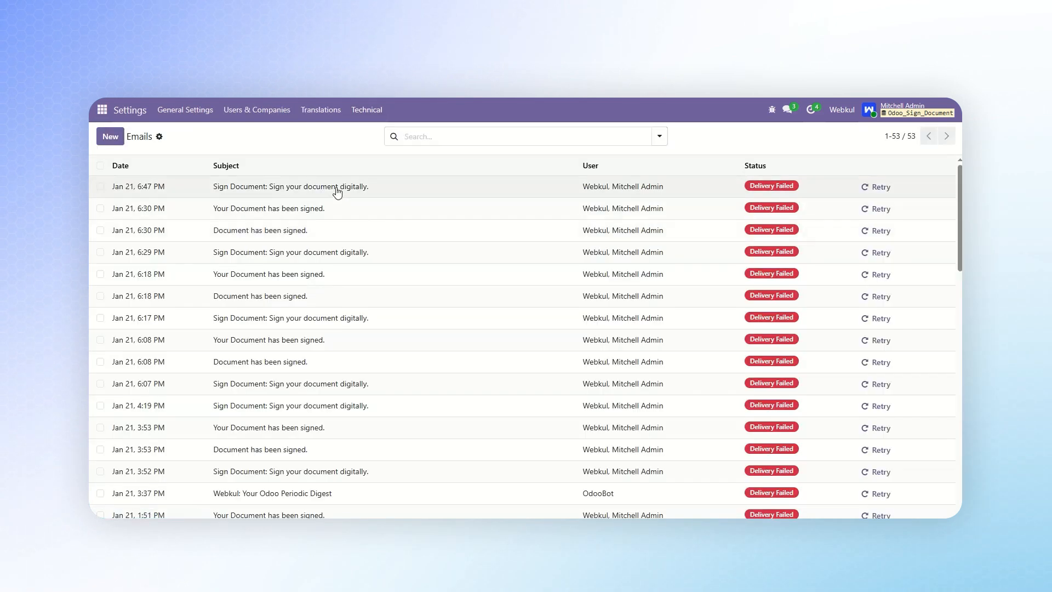
left_click(340, 191)
left_click(165, 442)
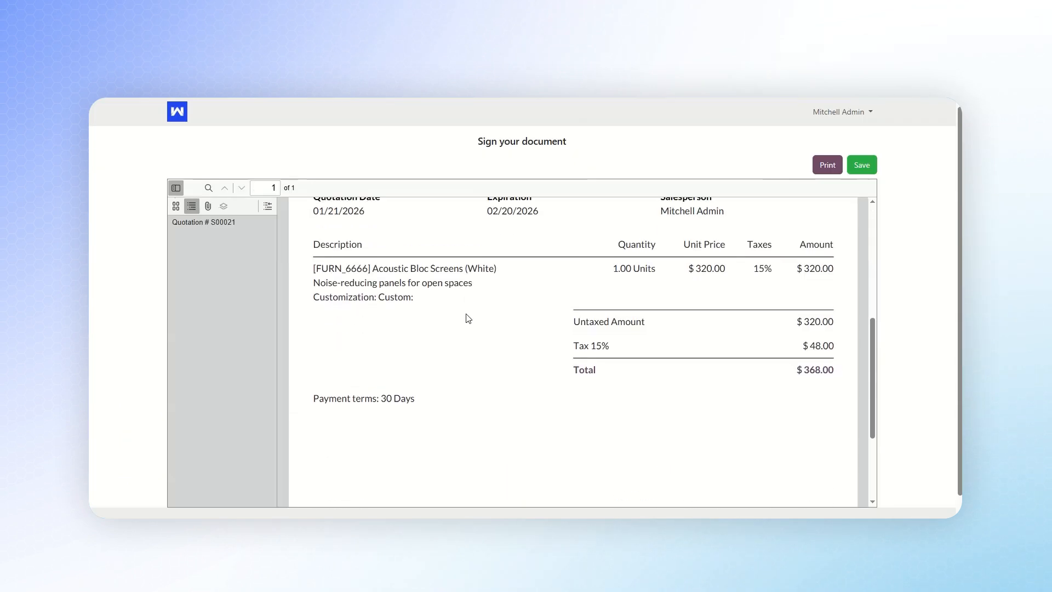
Step: Sign the Signature field below the totals with an automatic signature generated from the signer's name
scroll(576, 345, "down", 2)
left_click(686, 376)
type("mitchell")
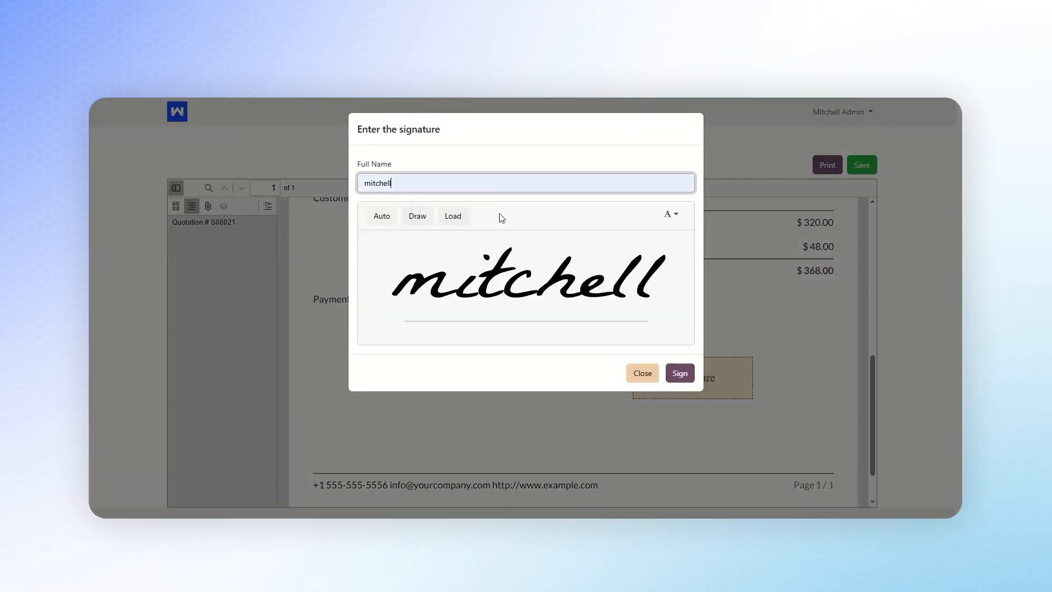
left_click(680, 373)
Step: Fill in the Name field beside the logo with the signer's name and save the signed document
left_click(645, 240)
type("Admin")
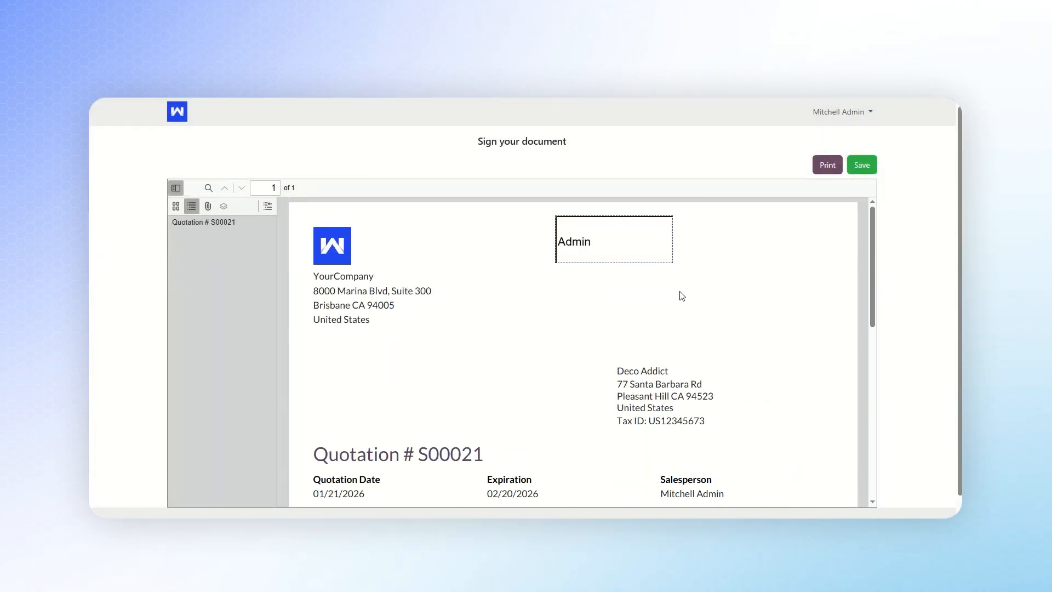
left_click(862, 165)
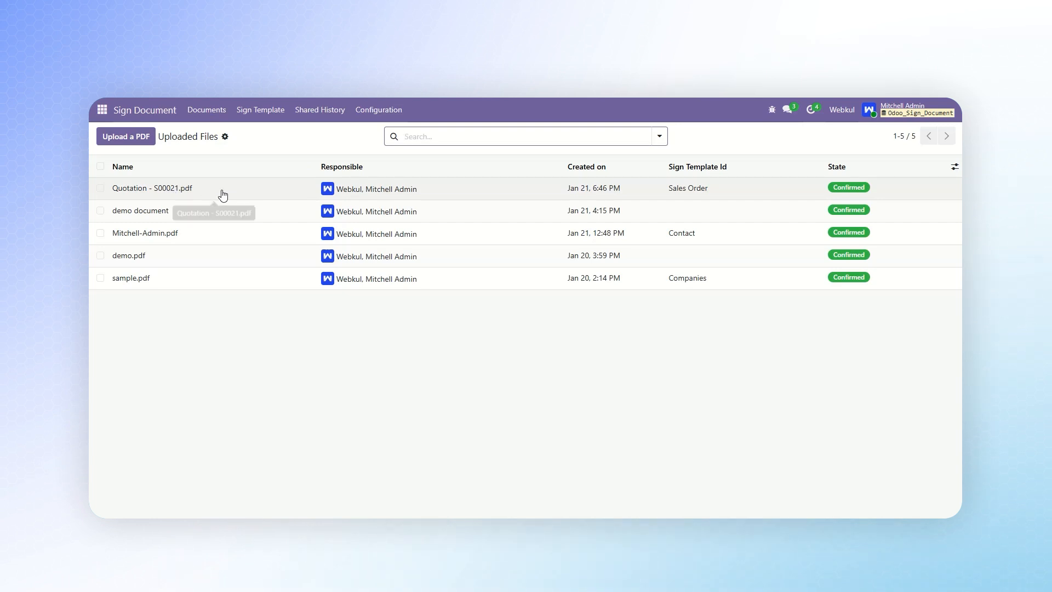
Step: Open the Quotation - S00021.pdf record linked to the Sales Order template in Sign Document's uploaded files
left_click(807, 189)
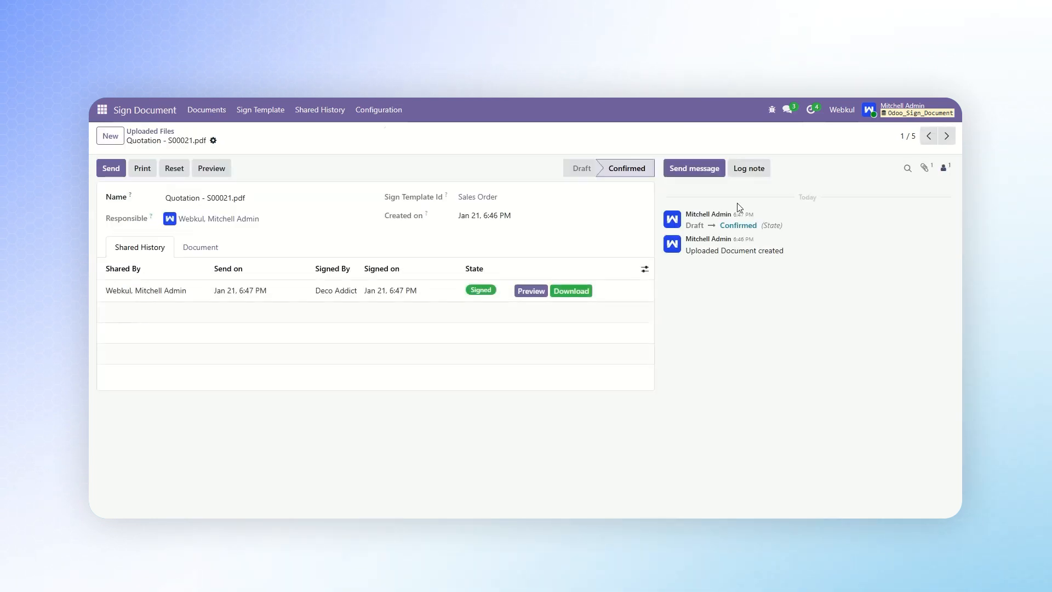